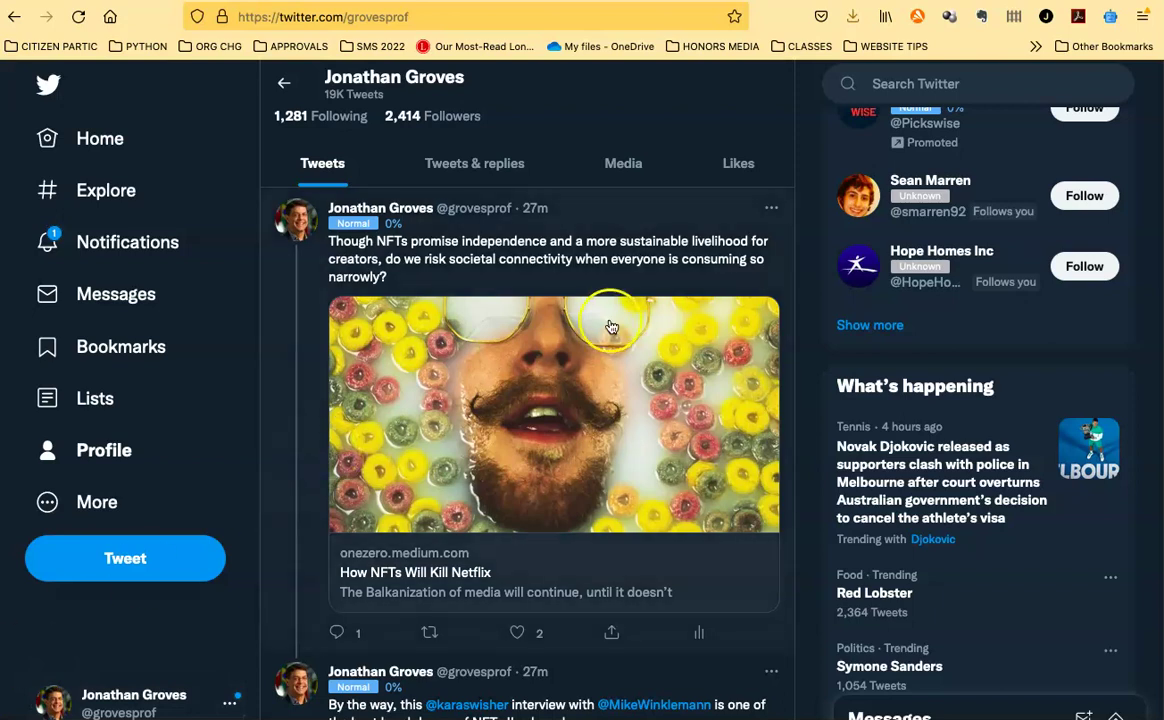
Step: Examine the two tweets about NFTs on the Twitter profile, including their linked Medium and New York Times articles
{"action": "scroll", "coordinate": [621, 316], "scroll_direction": "down", "scroll_amount": 1}
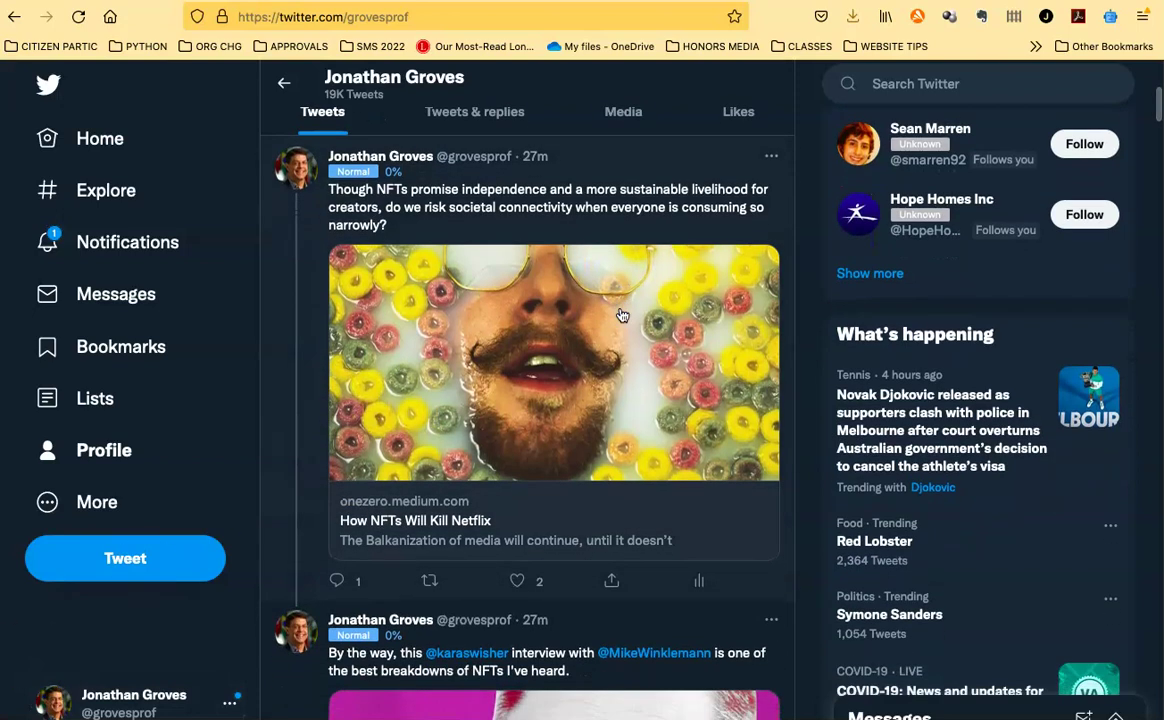
{"action": "scroll", "coordinate": [621, 316], "scroll_direction": "down", "scroll_amount": 3}
{"action": "scroll", "coordinate": [621, 316], "scroll_direction": "down", "scroll_amount": 3}
{"action": "scroll", "coordinate": [621, 316], "scroll_direction": "up", "scroll_amount": 4}
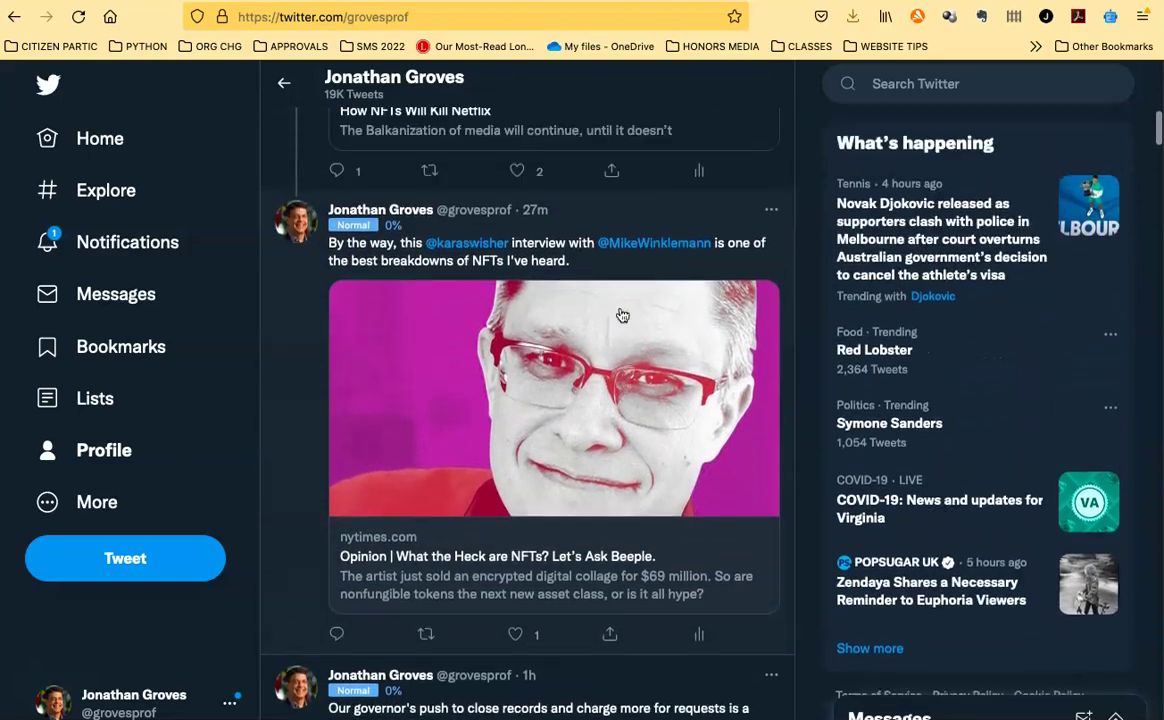
{"action": "scroll", "coordinate": [621, 316], "scroll_direction": "up", "scroll_amount": 1}
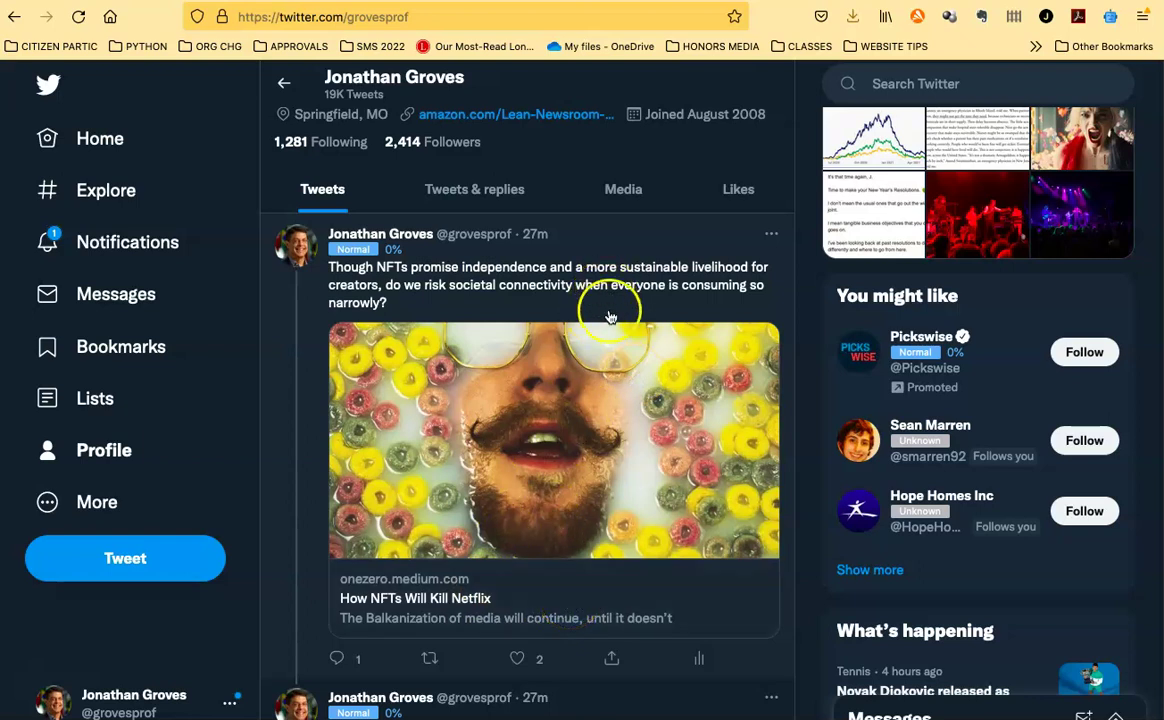
{"action": "scroll", "coordinate": [597, 372], "scroll_direction": "down", "scroll_amount": 1}
{"action": "scroll", "coordinate": [597, 372], "scroll_direction": "down", "scroll_amount": 3}
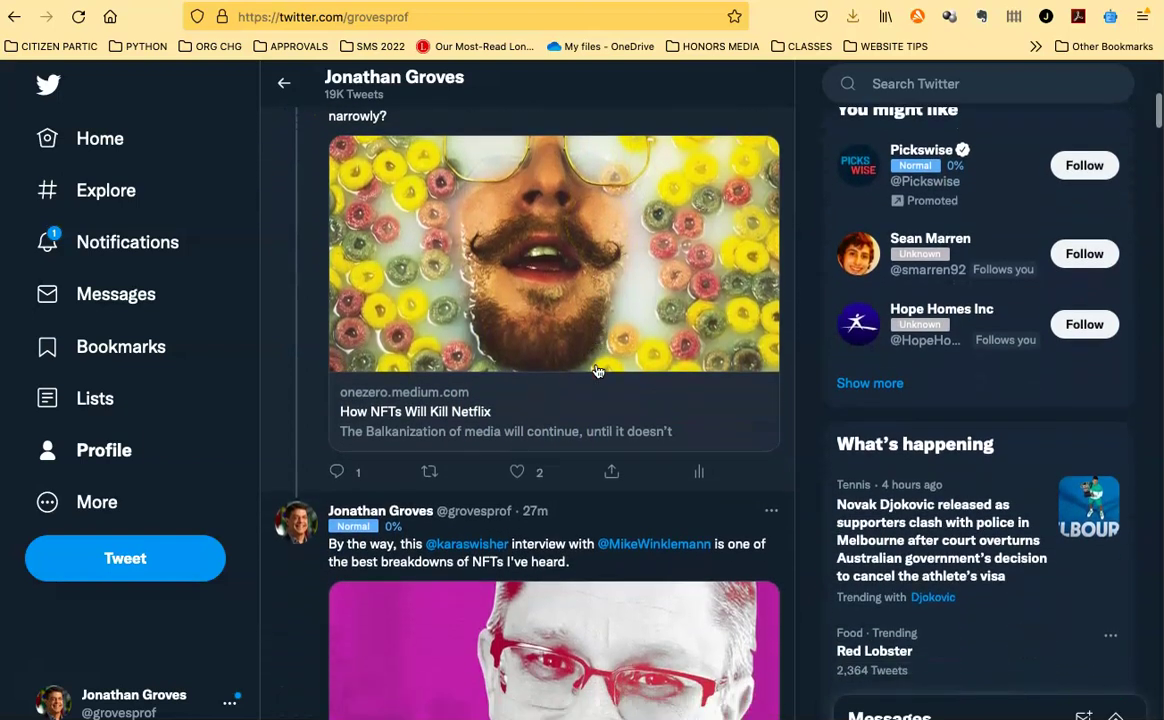
{"action": "scroll", "coordinate": [510, 508], "scroll_direction": "down", "scroll_amount": 3}
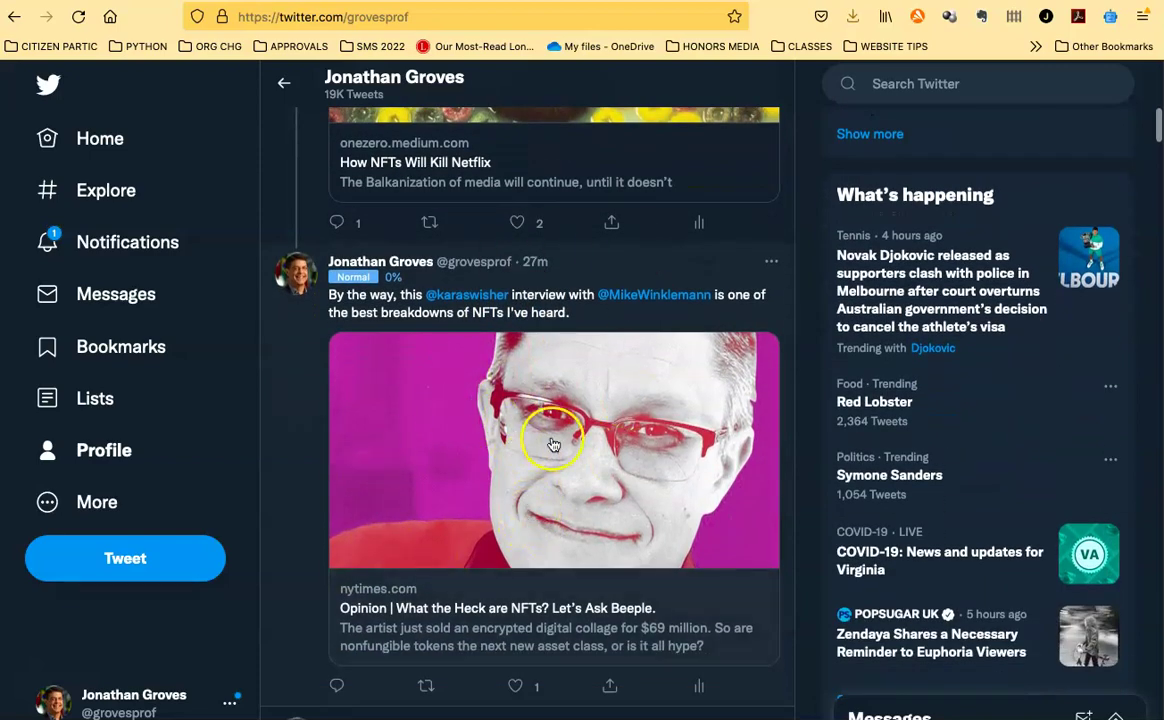
{"action": "scroll", "coordinate": [550, 444], "scroll_direction": "up", "scroll_amount": 4}
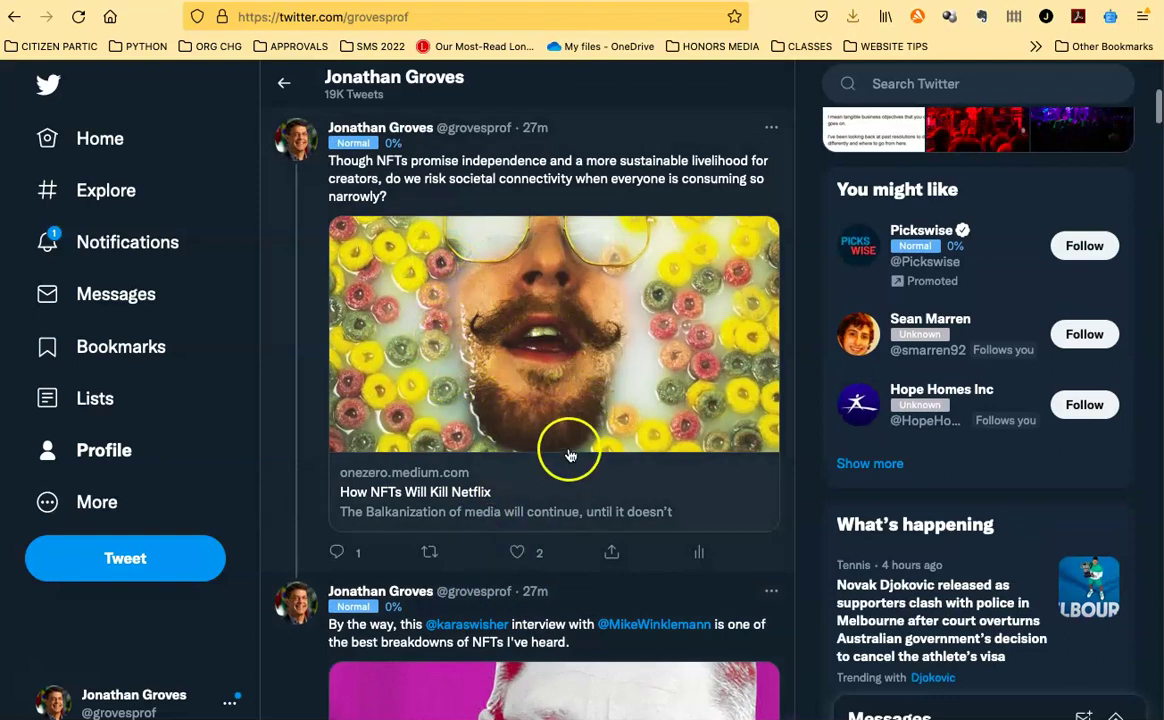
{"action": "scroll", "coordinate": [568, 455], "scroll_direction": "down", "scroll_amount": 3}
{"action": "scroll", "coordinate": [570, 459], "scroll_direction": "down", "scroll_amount": 1}
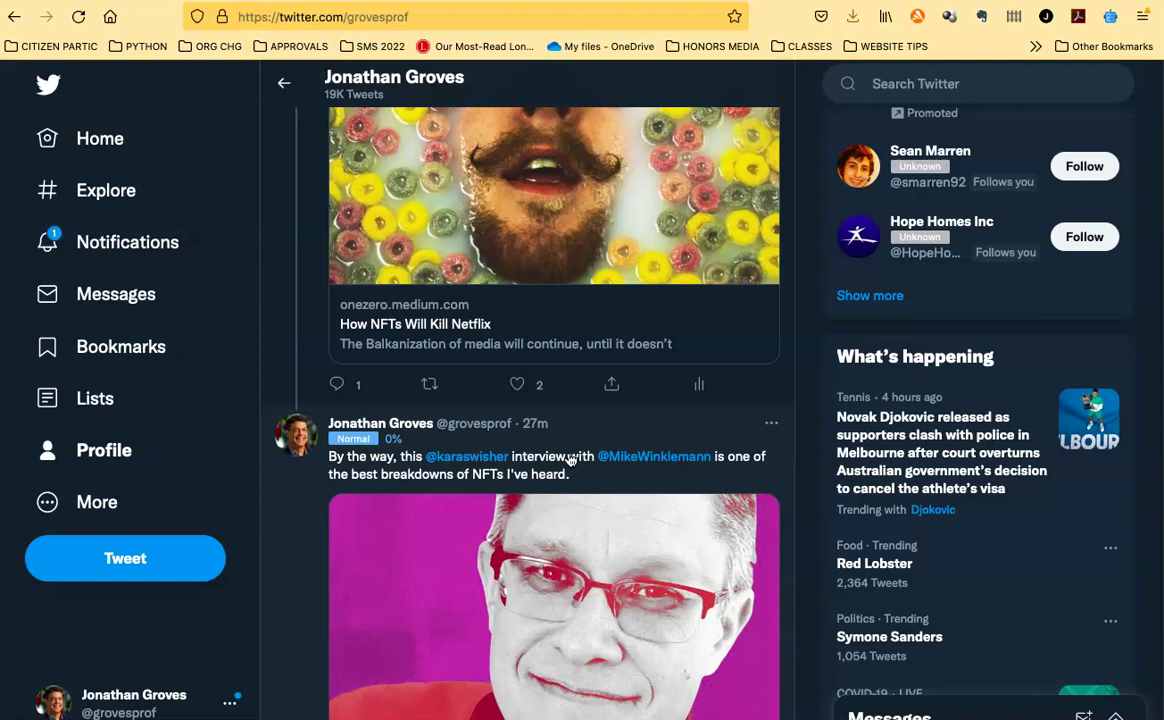
{"action": "scroll", "coordinate": [572, 458], "scroll_direction": "up", "scroll_amount": 4}
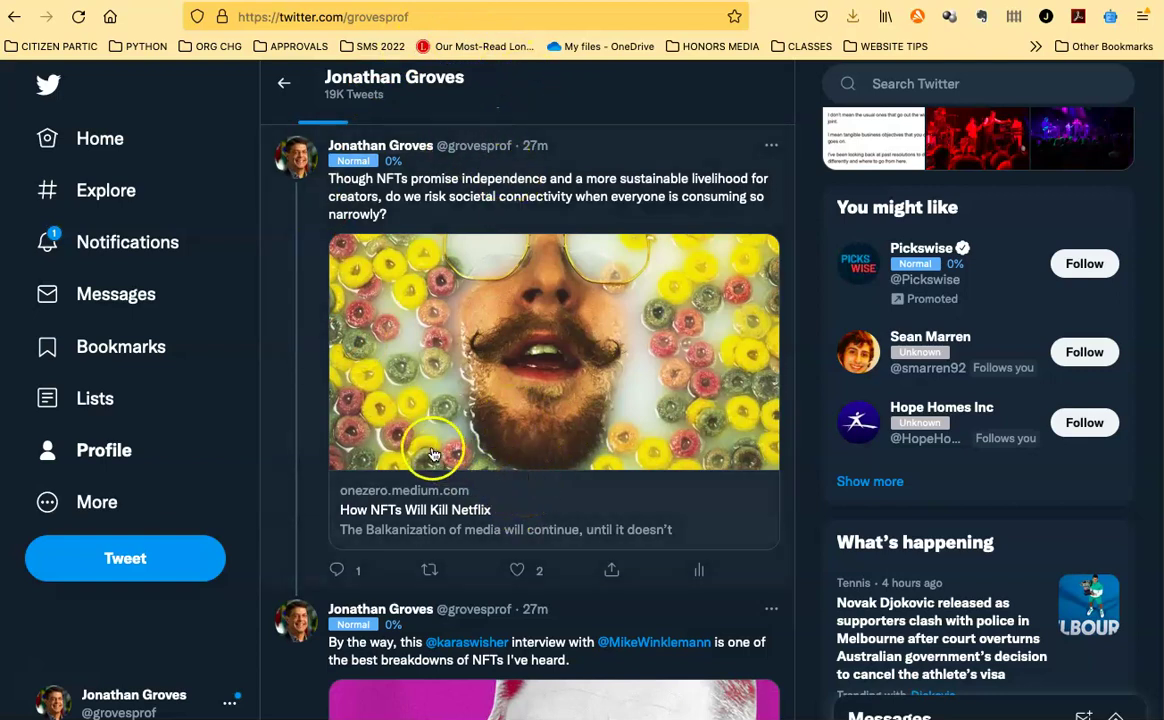
Step: View the "How NFTs Will Kill Netflix" article on Medium and return to the NFT tweets on the Twitter profile
{"action": "left_click", "coordinate": [663, 403]}
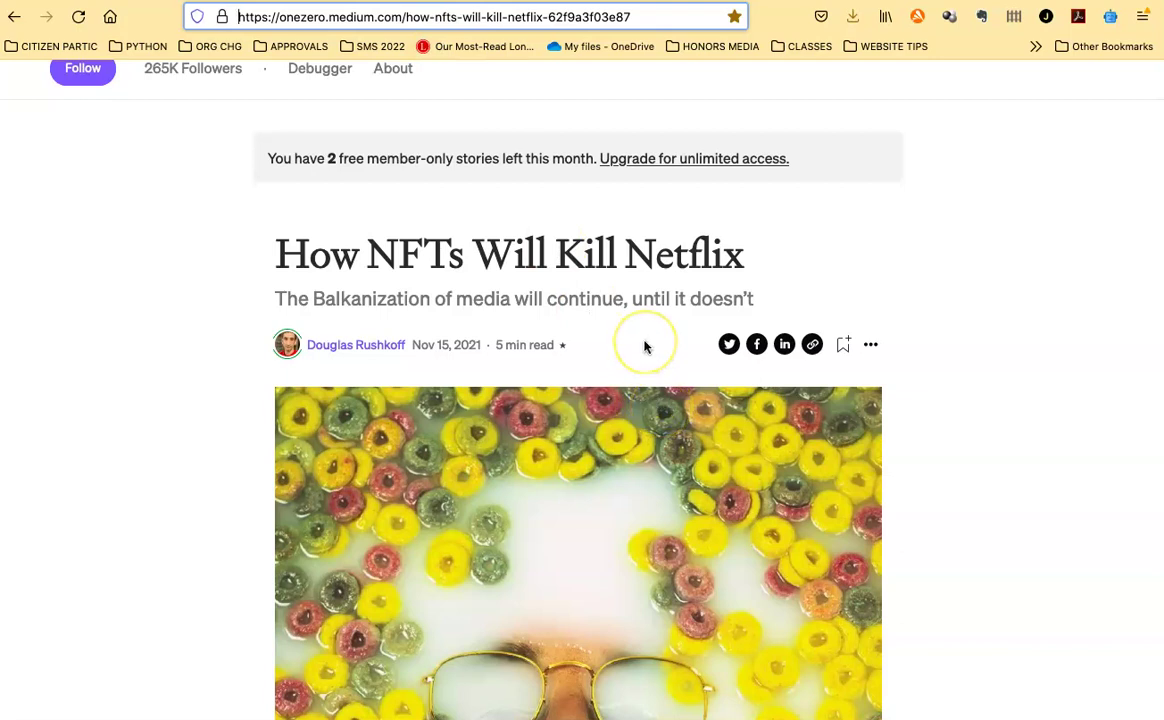
{"action": "key", "text": "super+Left"}
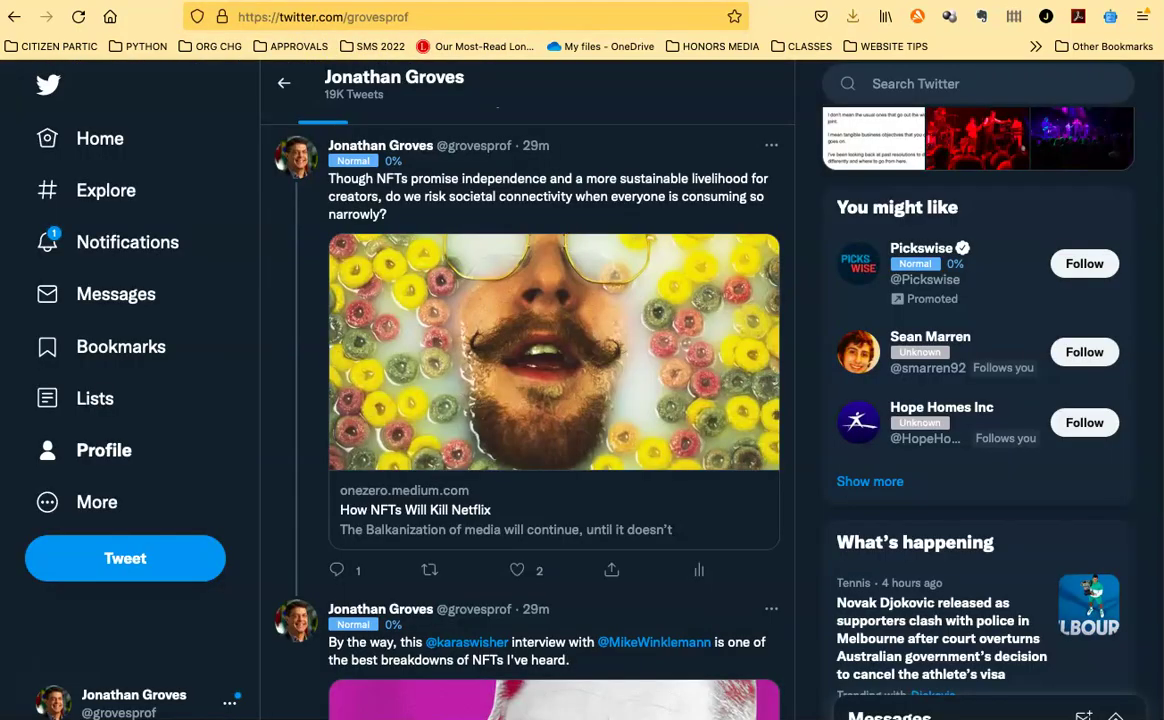
{"action": "scroll", "coordinate": [564, 420], "scroll_direction": "down", "scroll_amount": 3}
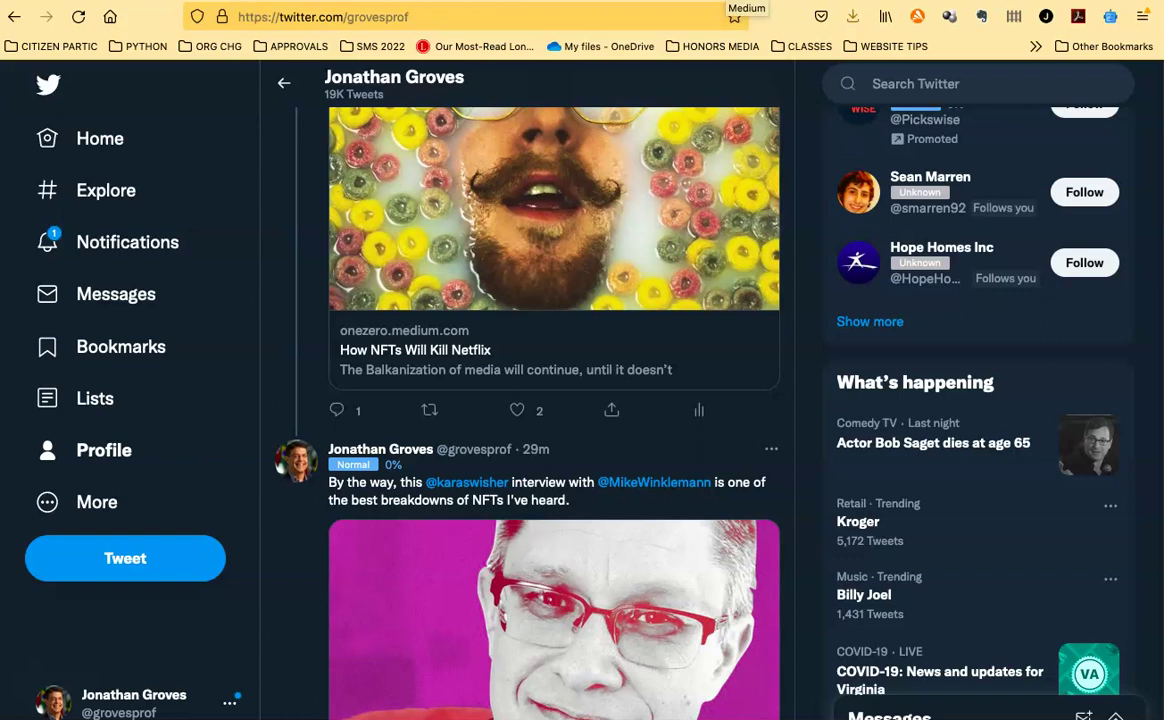
Step: Switch to the Medium home page and start writing a new story from the account options
{"action": "left_click", "coordinate": [746, 2]}
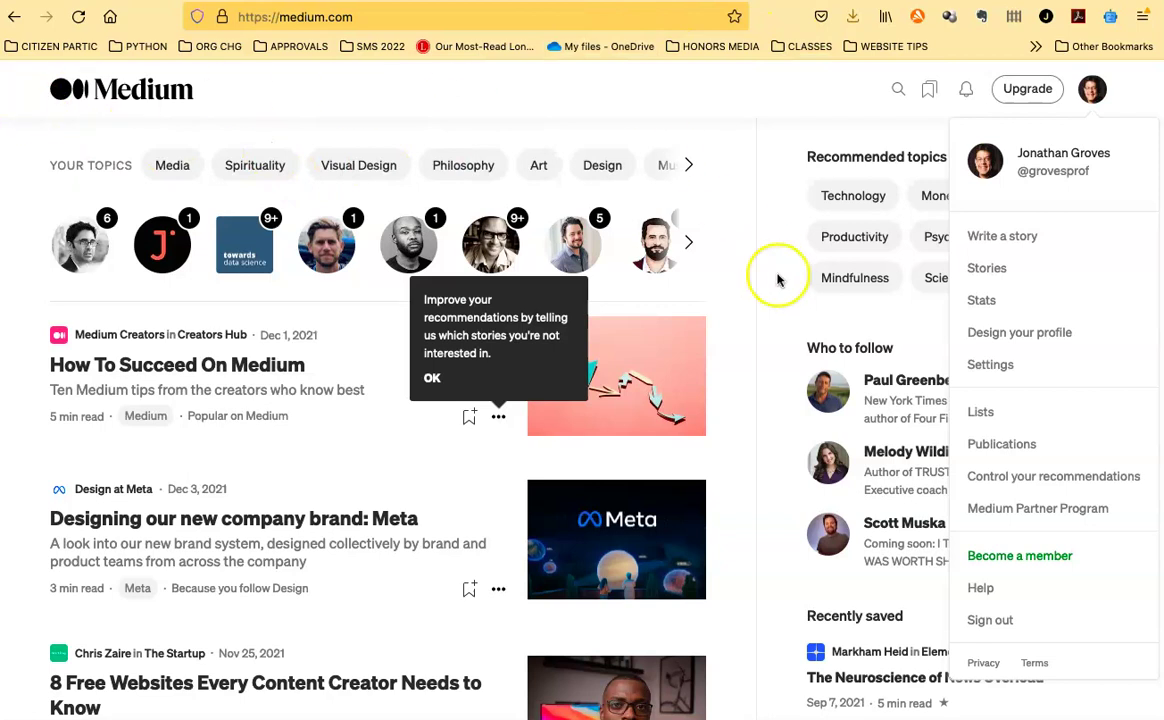
{"action": "left_click", "coordinate": [727, 82]}
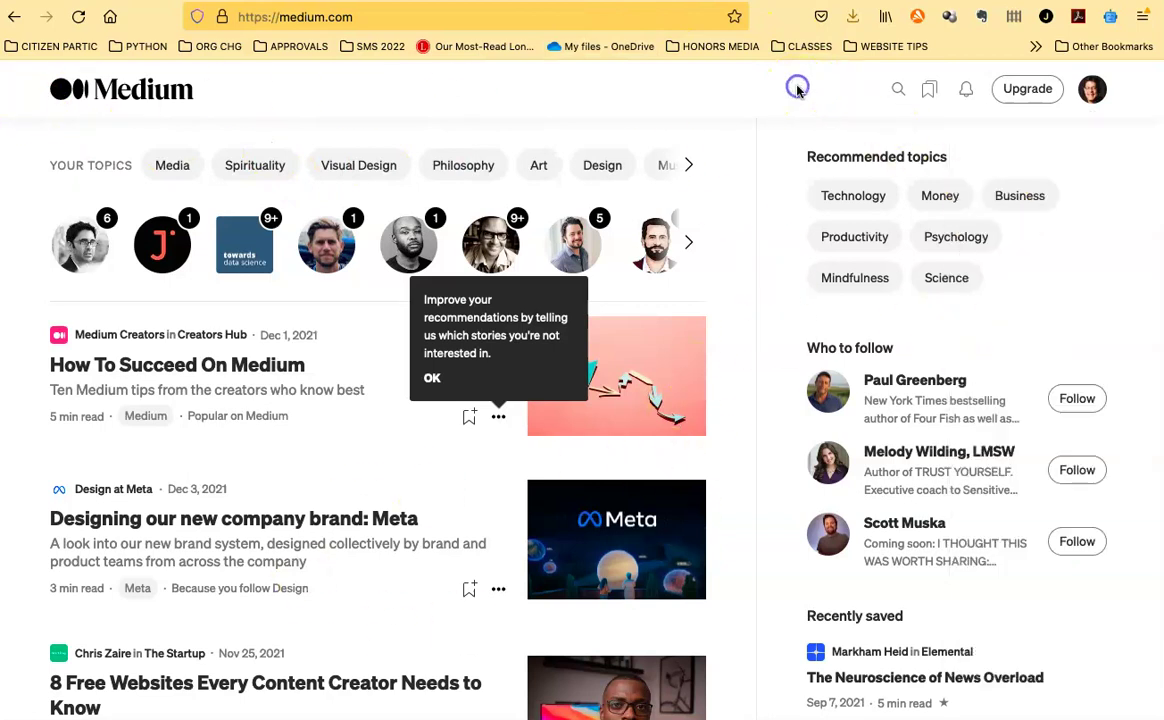
{"action": "left_click", "coordinate": [1092, 92]}
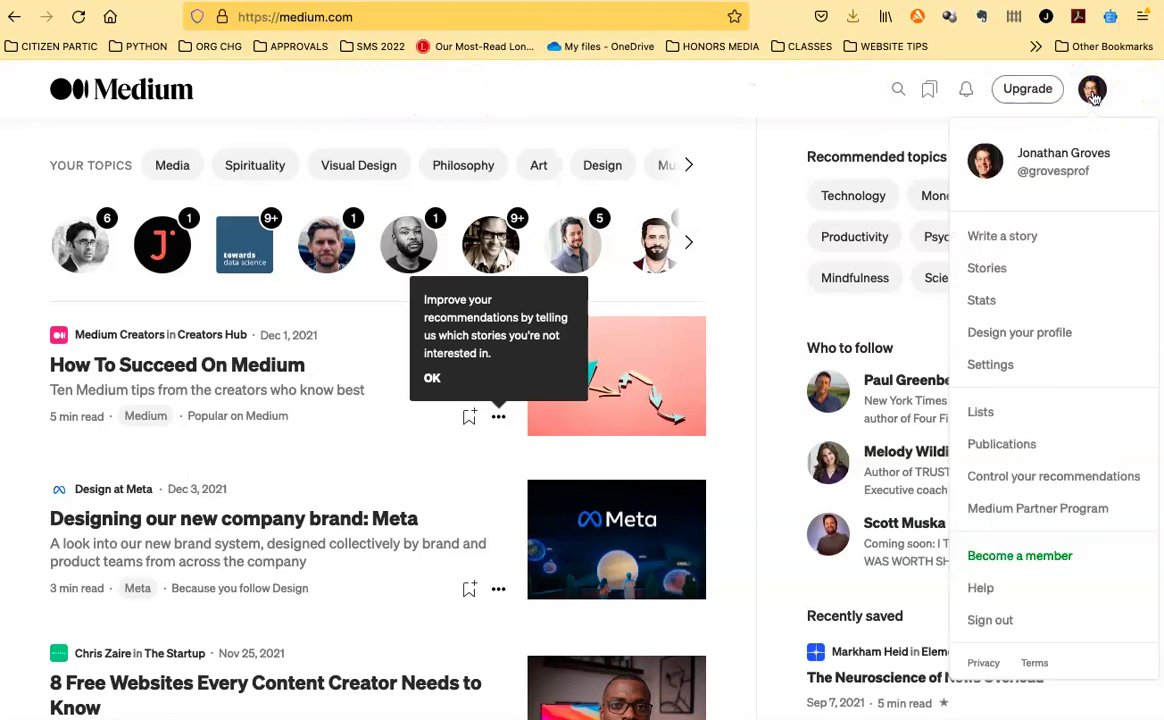
{"action": "left_click", "coordinate": [1092, 92]}
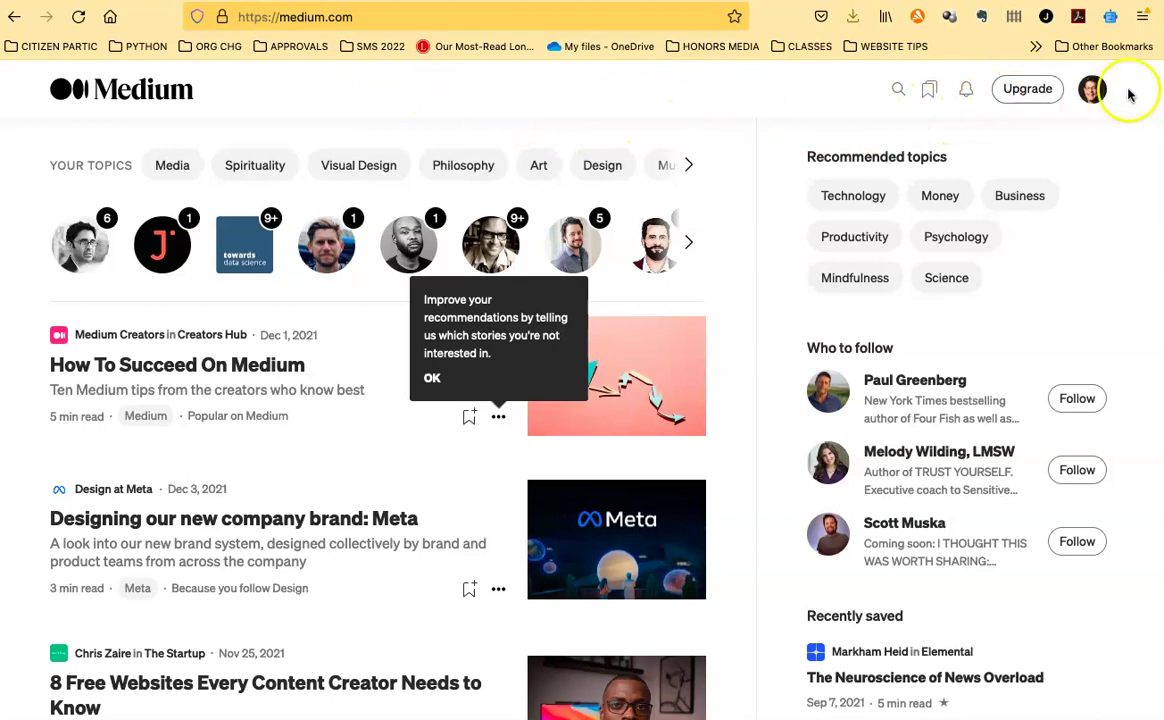
{"action": "left_click", "coordinate": [1093, 91]}
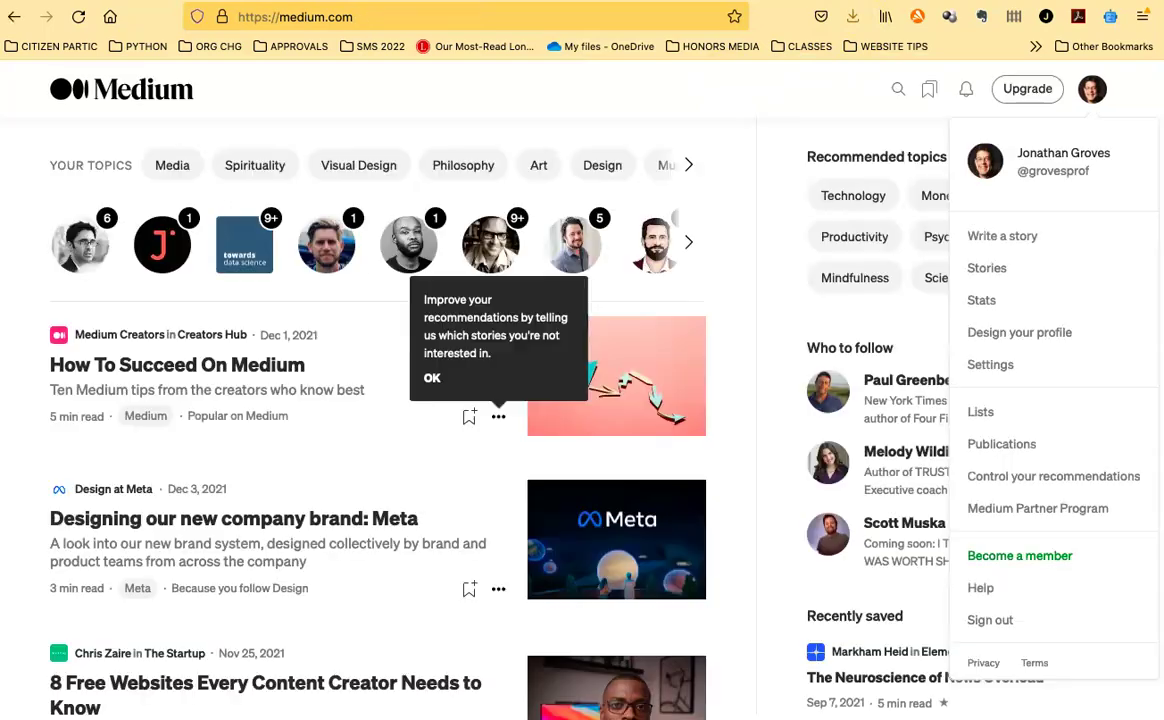
{"action": "left_click", "coordinate": [1005, 238]}
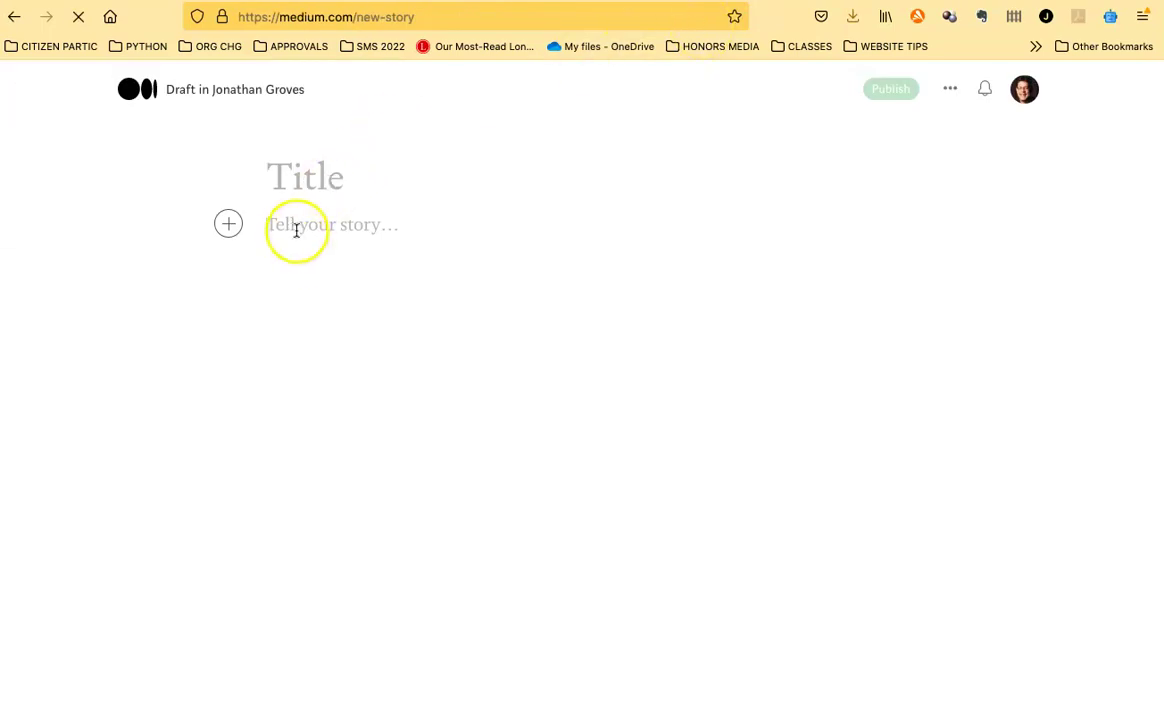
Step: Title the new story "What are NFTs and why should we care"
{"action": "left_click", "coordinate": [312, 178]}
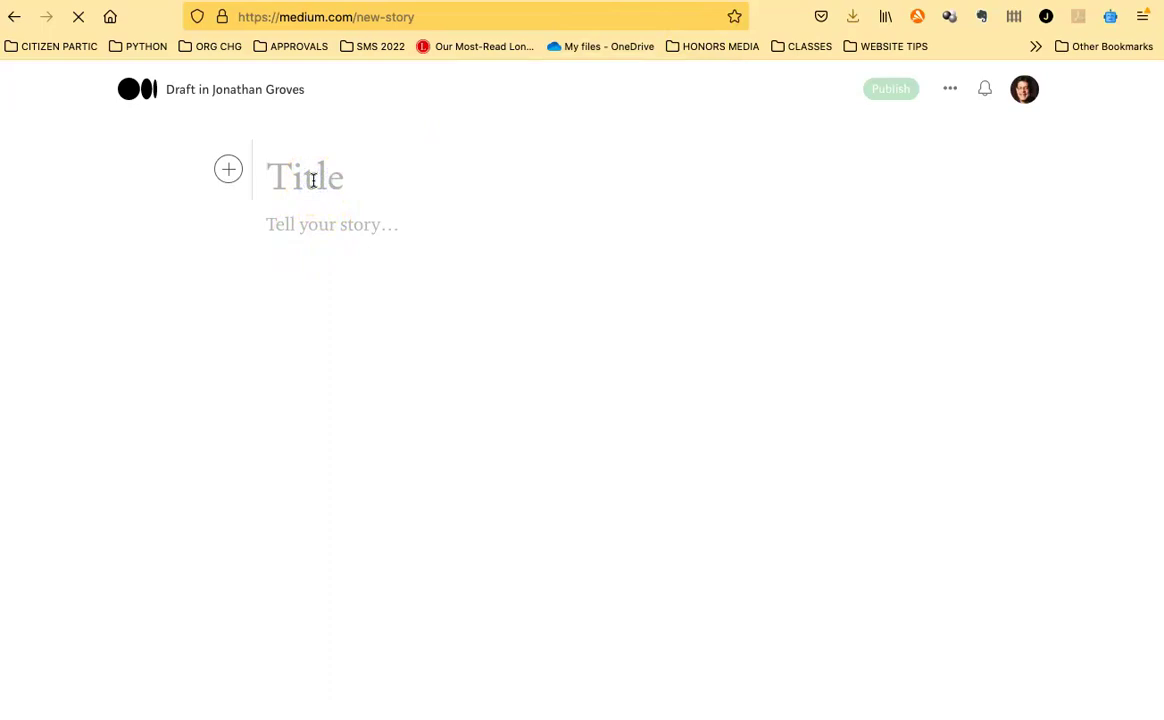
{"action": "type", "text": "What are N"}
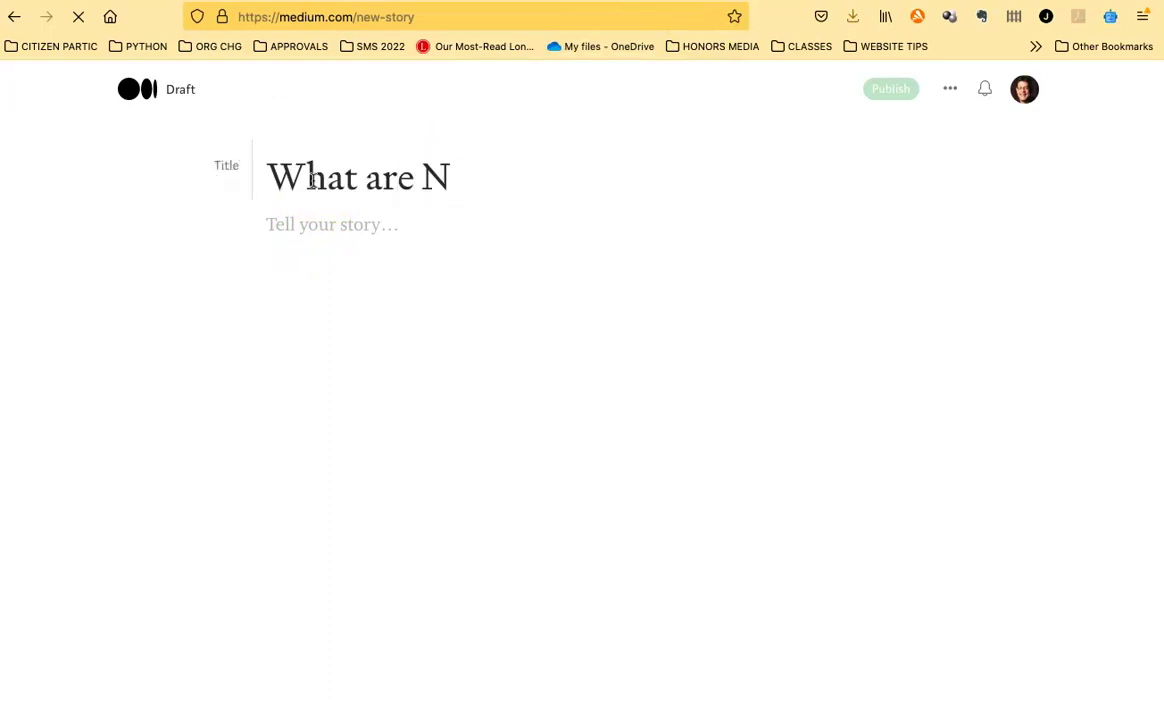
{"action": "type", "text": "FTs and w"}
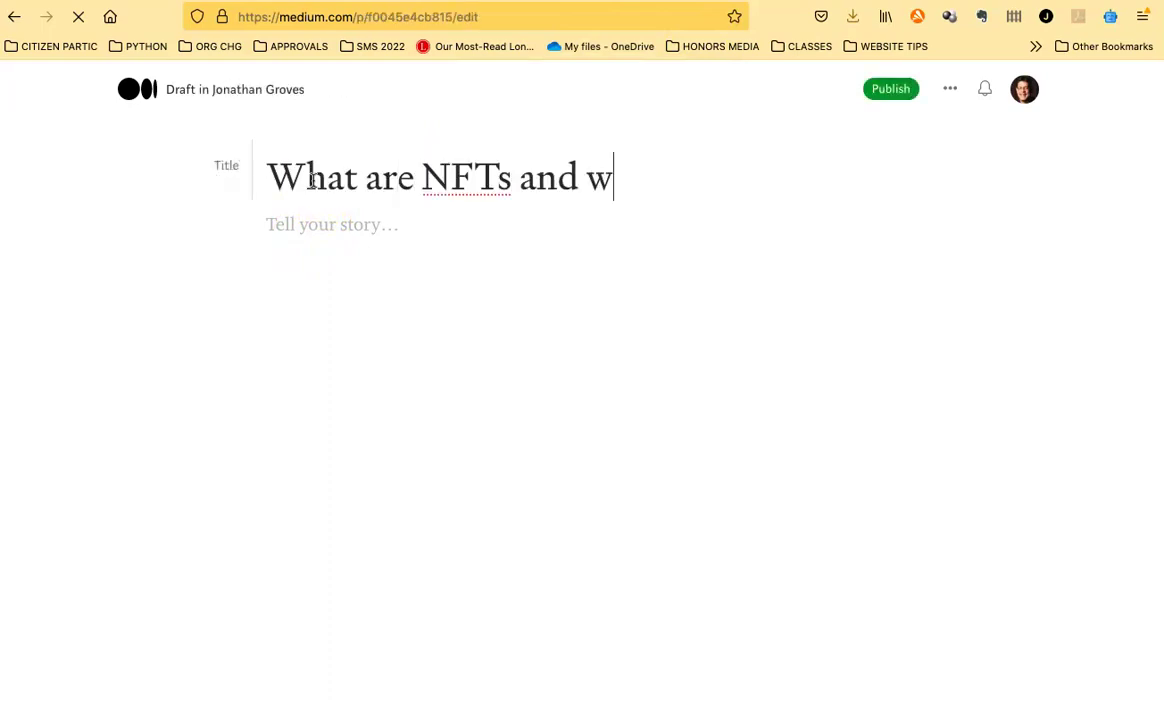
{"action": "type", "text": "hy shouldw e c"}
{"action": "key", "text": "BackSpace"}
{"action": "key", "text": "BackSpace"}
{"action": "key", "text": "BackSpace"}
{"action": "key", "text": "BackSpace"}
{"action": "key", "text": "BackSpace"}
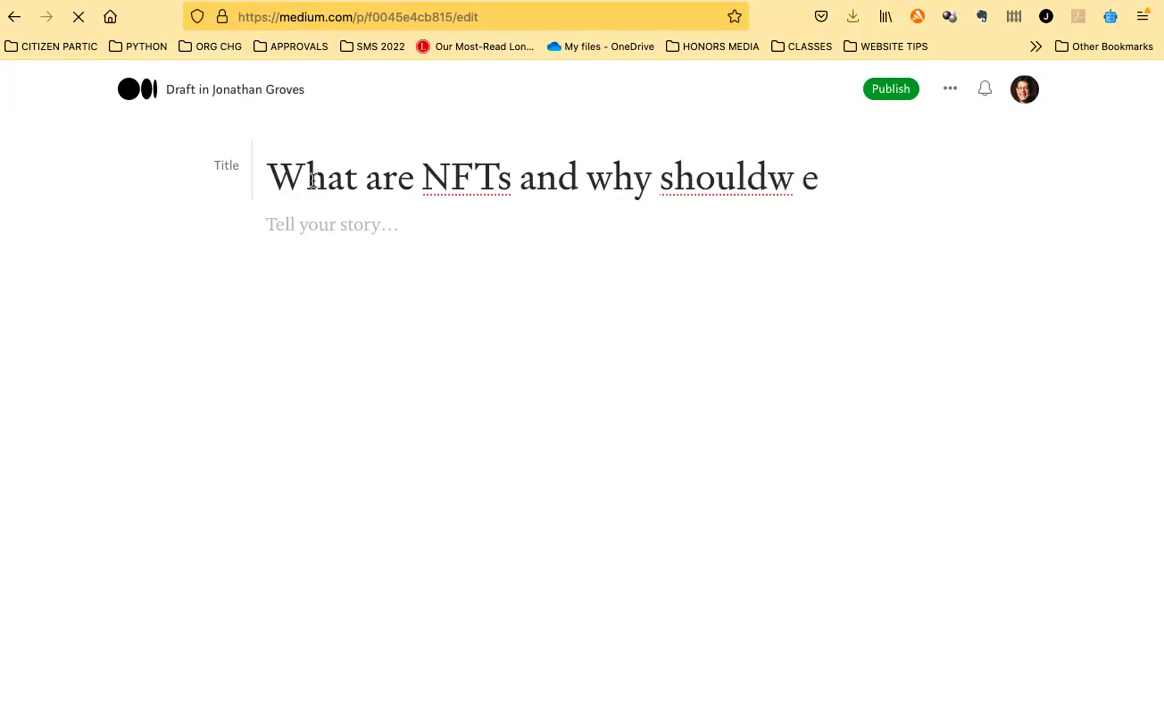
{"action": "type", "text": "we care"}
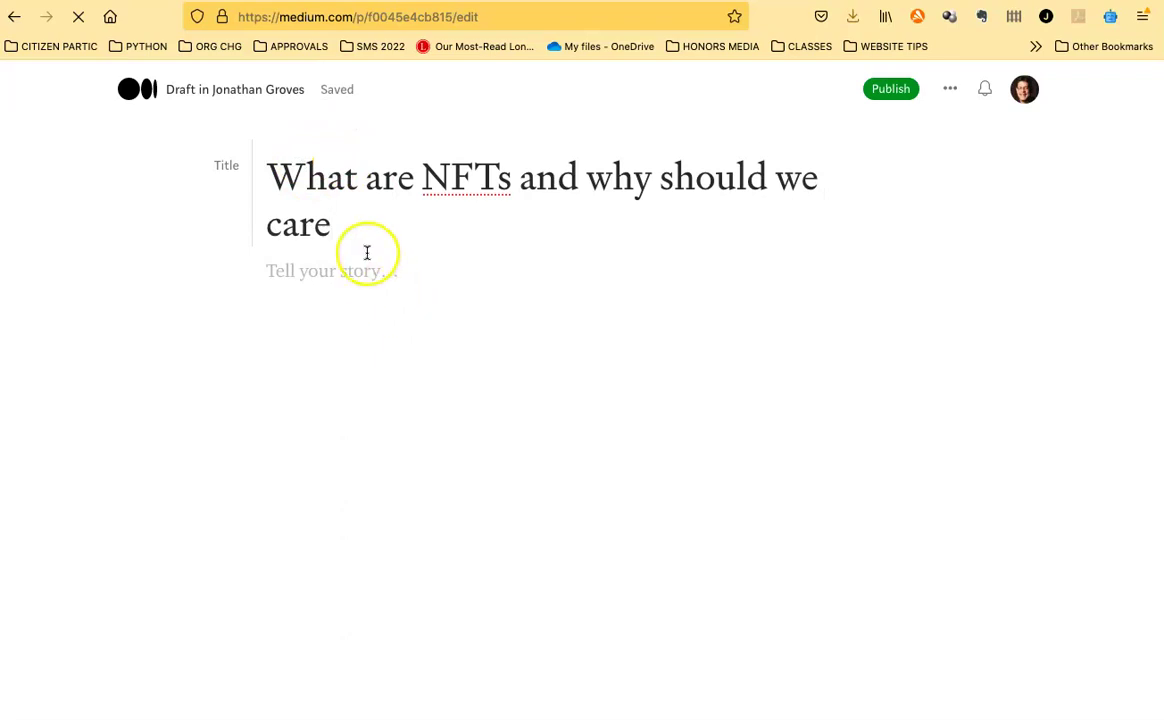
Step: Replace the whole story title with "Why should we care about NFTs"
{"action": "left_click_drag", "start_coordinate": [328, 224], "coordinate": [270, 184]}
{"action": "type", "text": "Why should"}
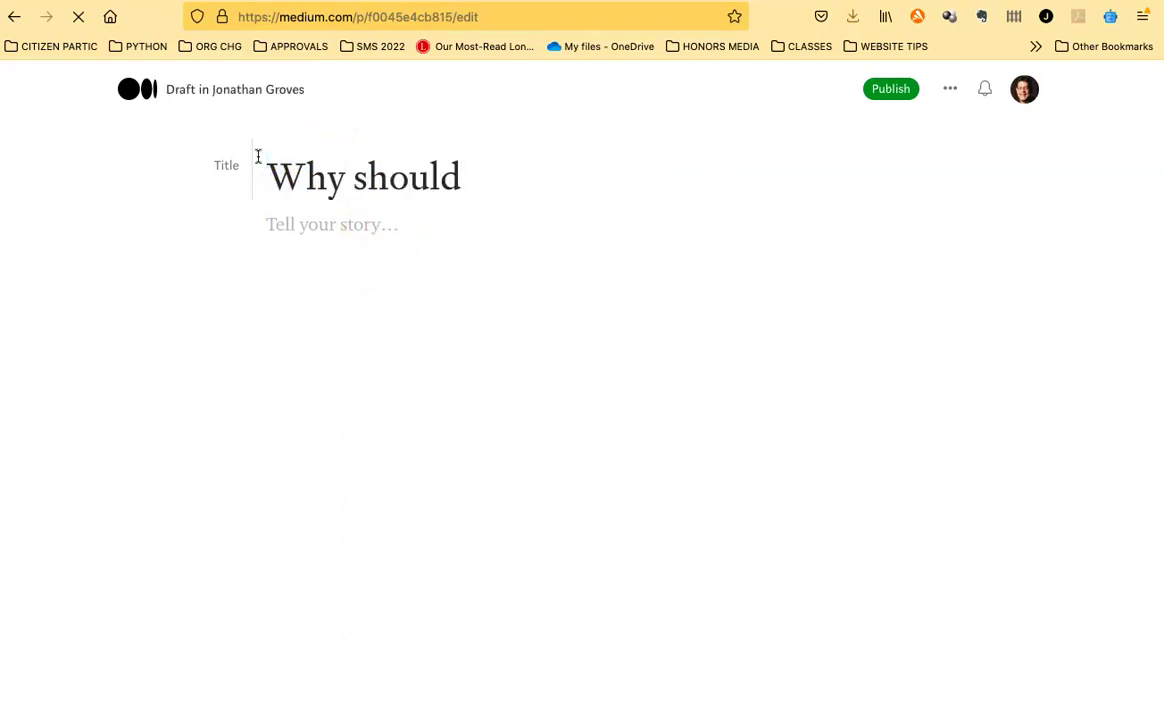
{"action": "type", "text": " we care about NFTs"}
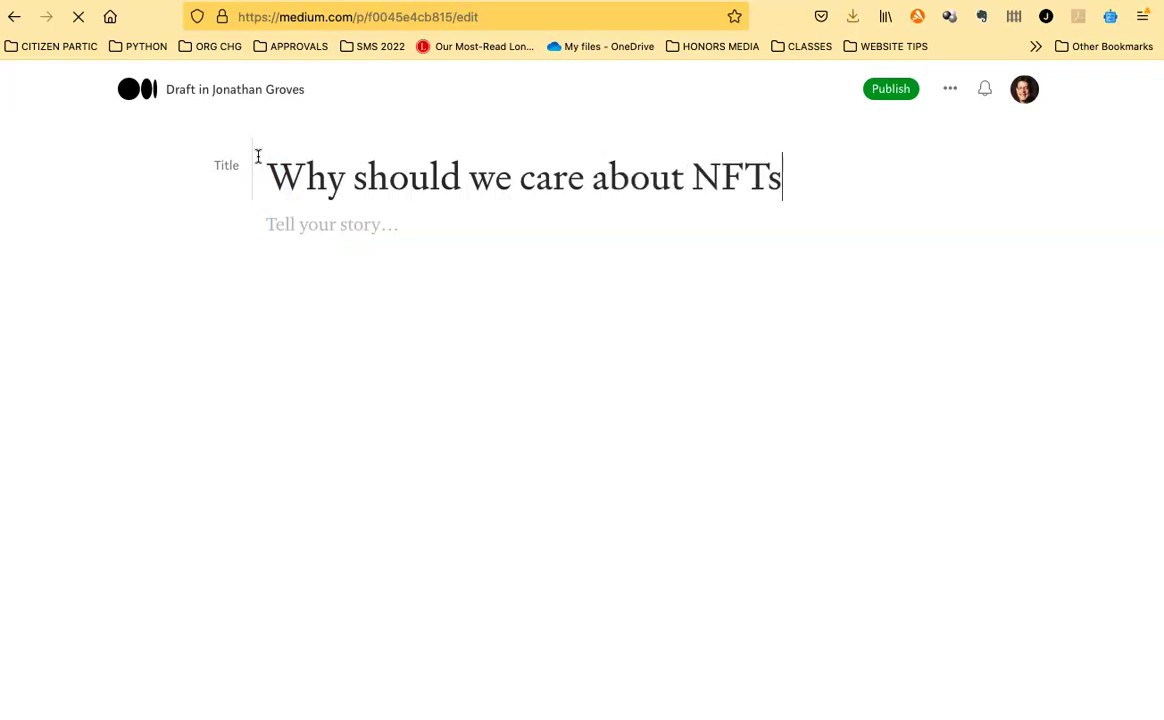
Step: Write the story's opening sentence: "I thought NFTs were useless until I read this post by Douglas Rushkoff."
{"action": "left_click", "coordinate": [305, 224]}
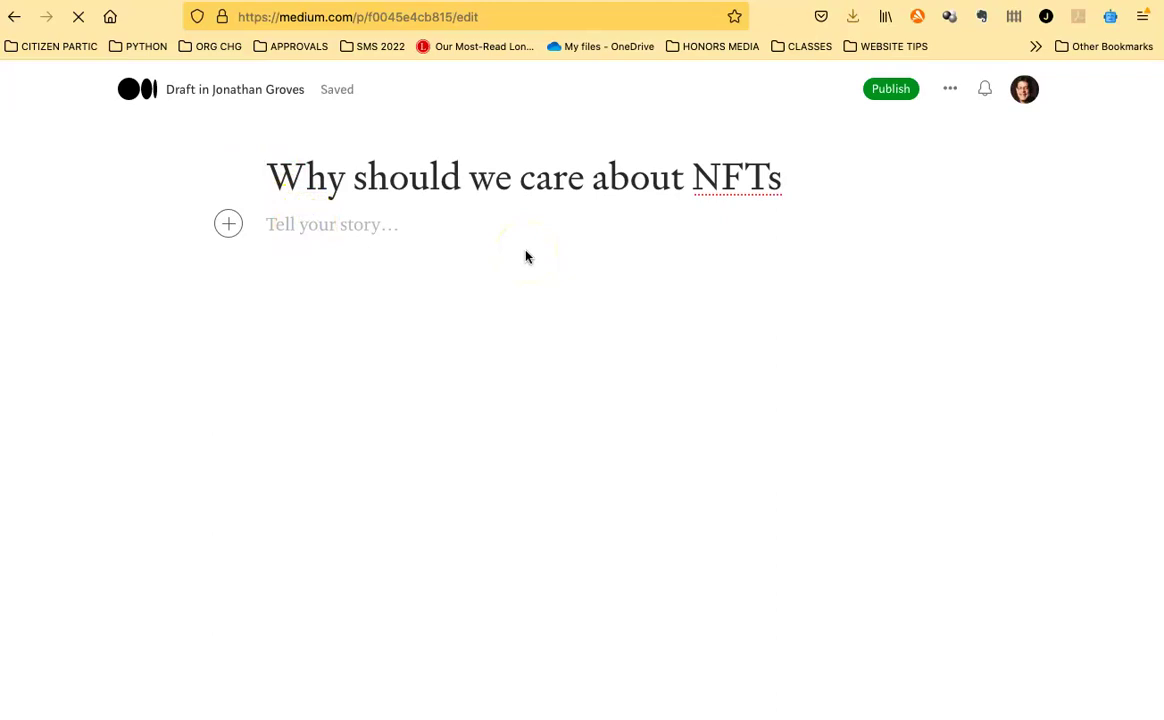
{"action": "type", "text": "I thought "}
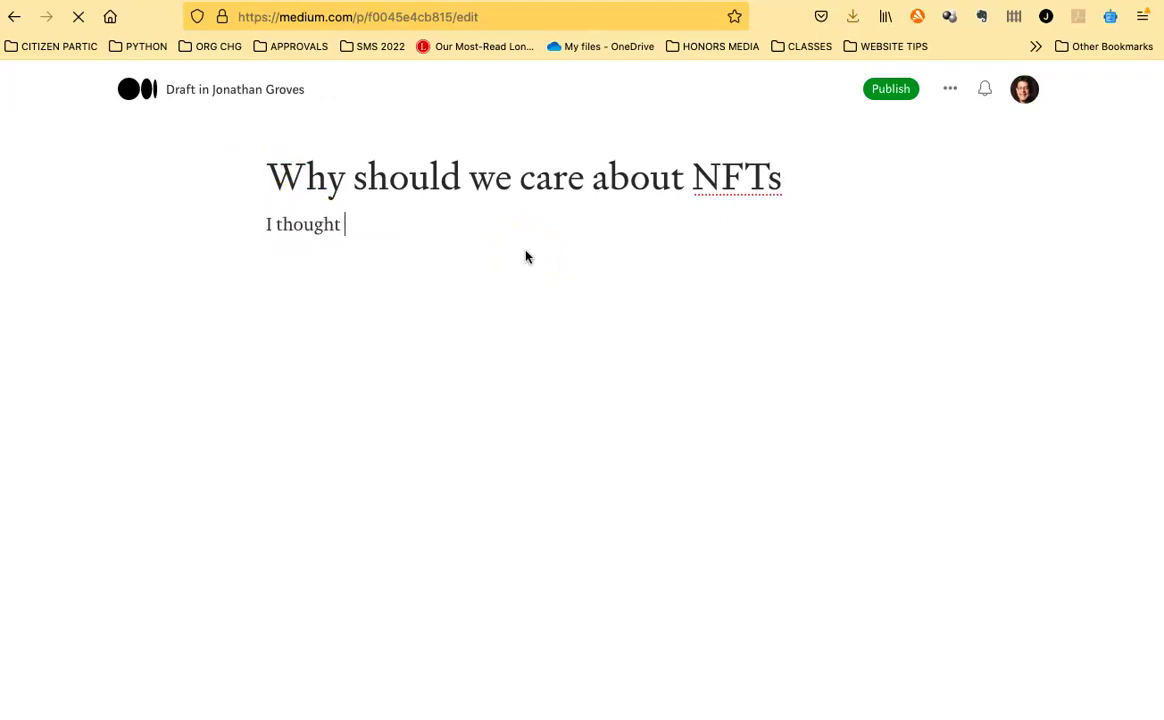
{"action": "type", "text": "NFTs were usel"}
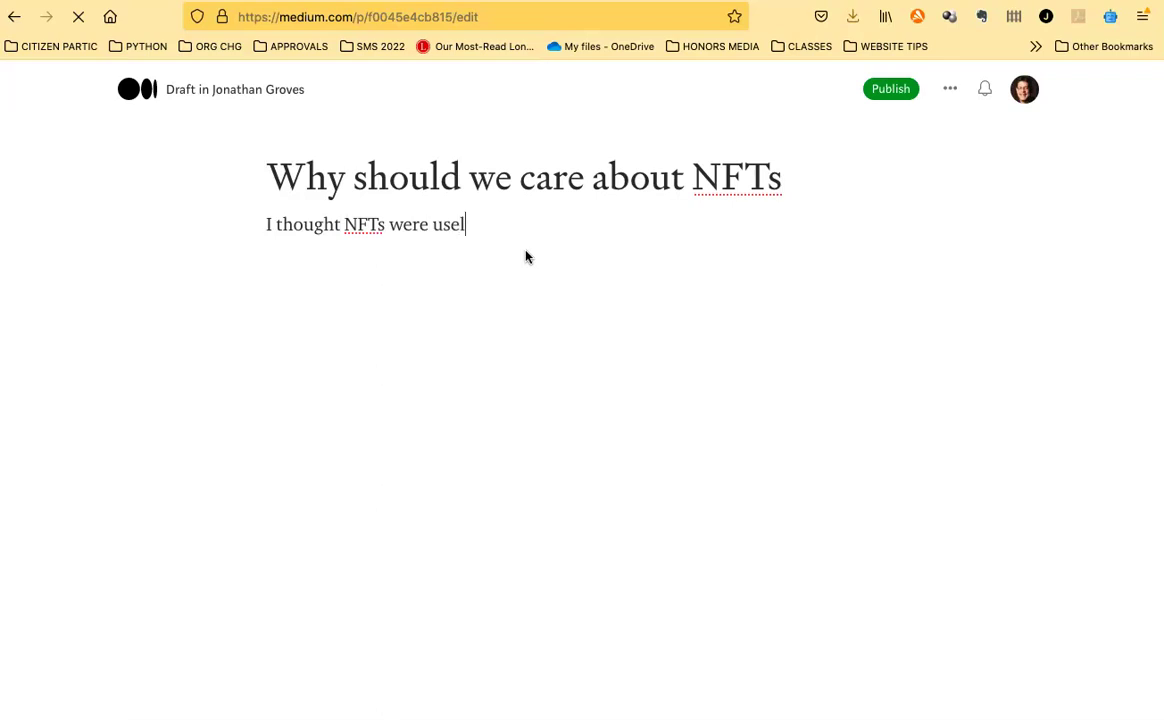
{"action": "type", "text": "ess until I re"}
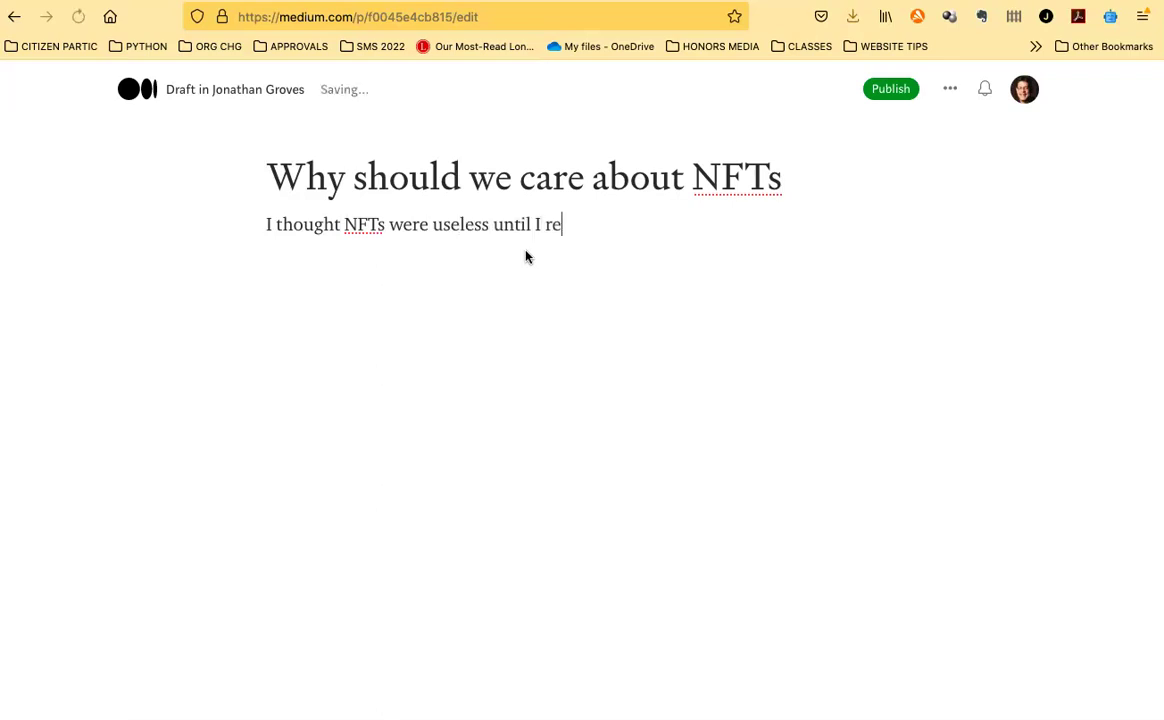
{"action": "type", "text": "ad this post by Do"}
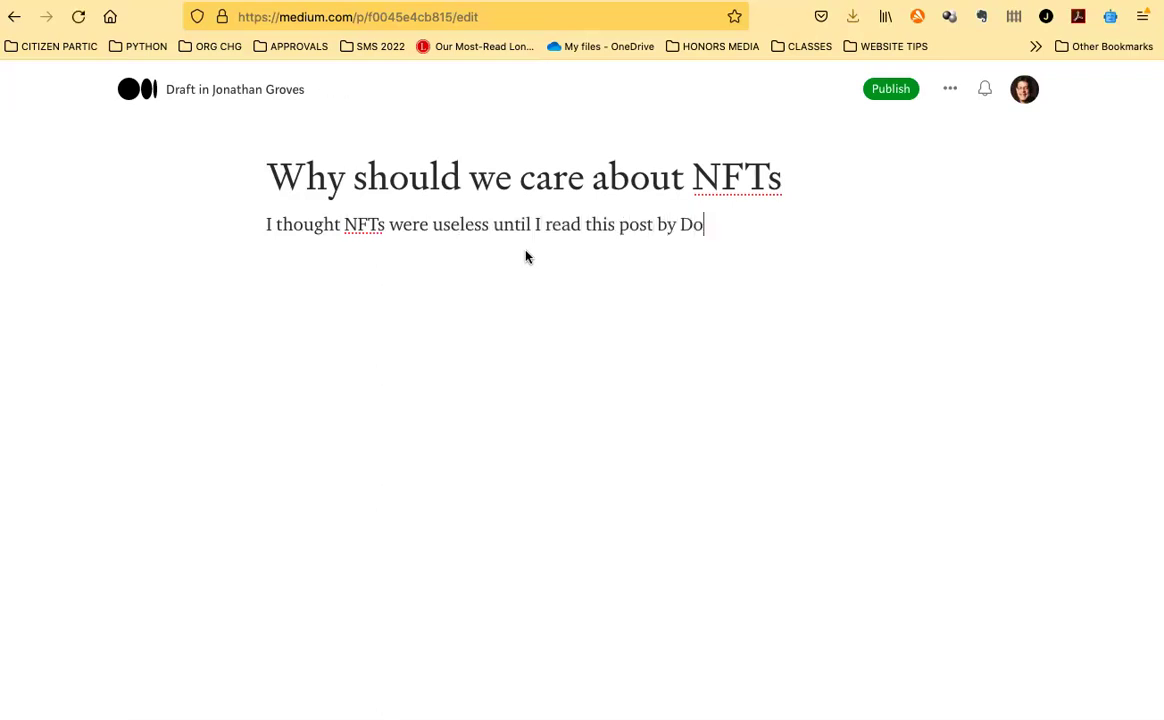
{"action": "type", "text": "uglas Rushkoff"}
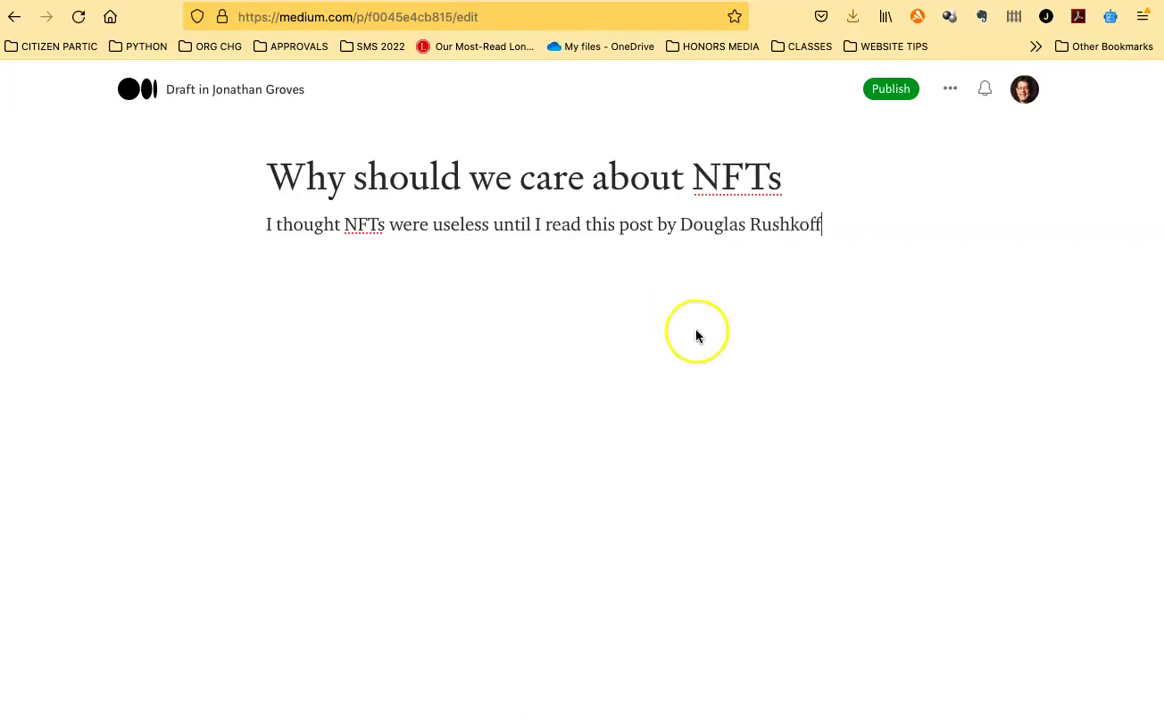
{"action": "type", "text": "."}
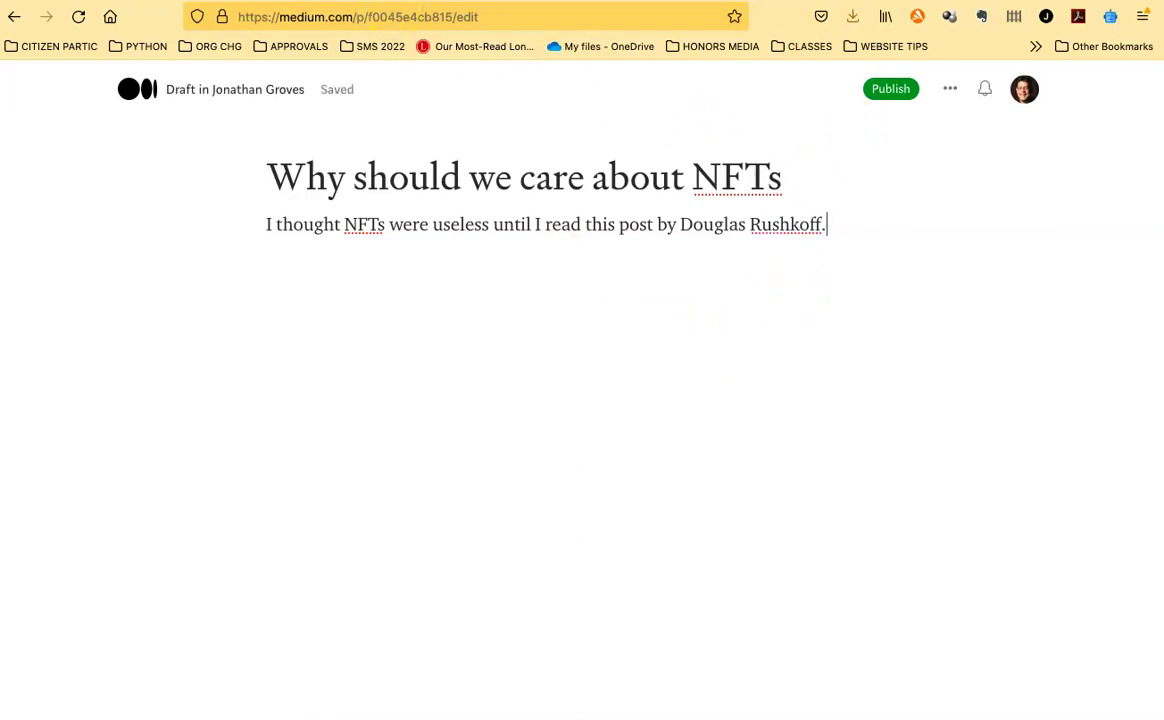
Step: Copy the full web address of the "How NFTs Will Kill Netflix" article and return to the story draft
{"action": "left_click", "coordinate": [360, 8]}
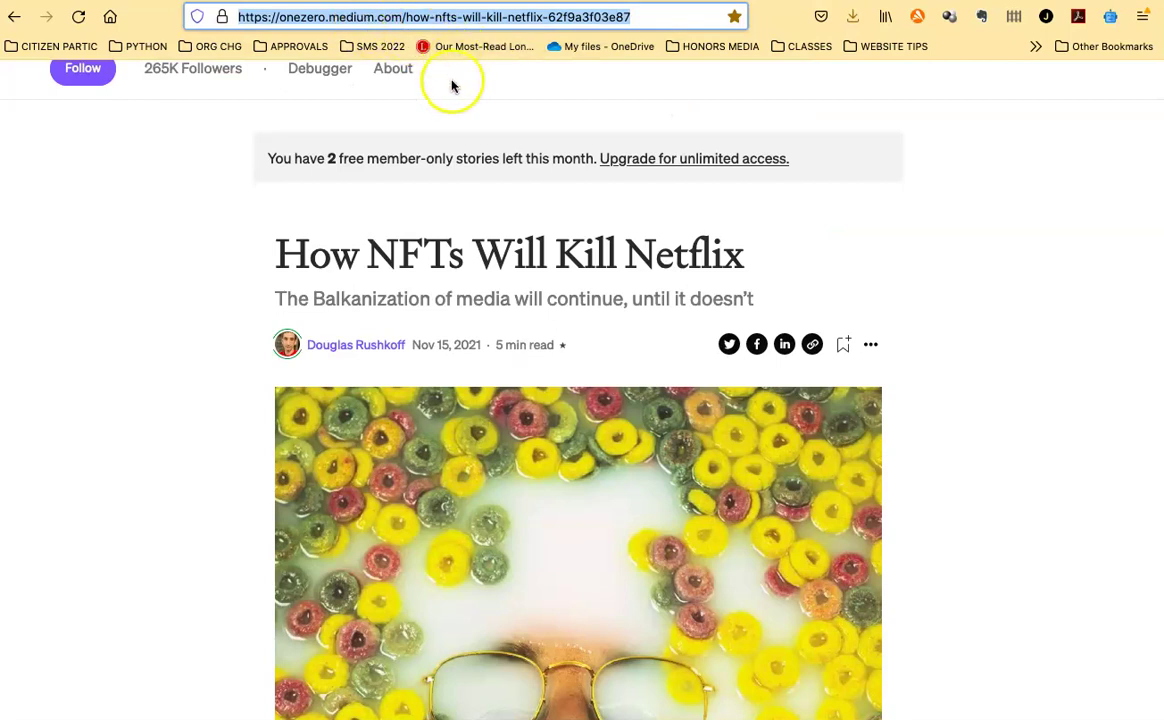
{"action": "left_click", "coordinate": [485, 99]}
{"action": "left_click", "coordinate": [580, 17]}
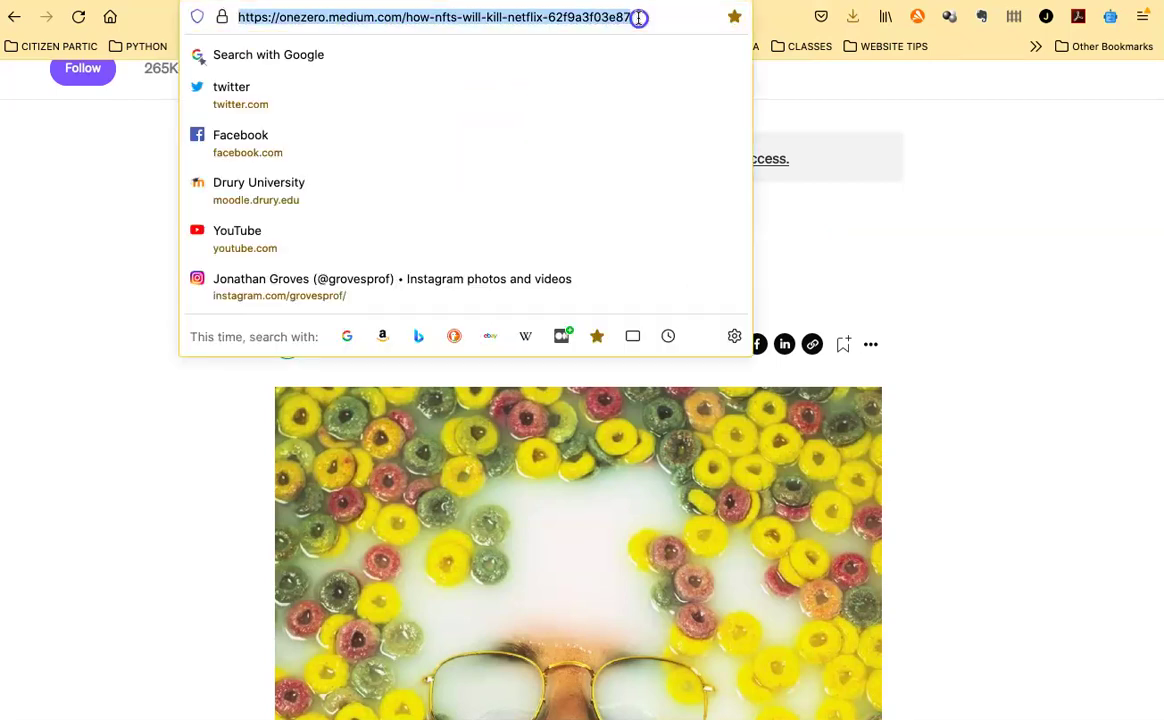
{"action": "left_click", "coordinate": [317, 30]}
{"action": "key", "text": "super+a"}
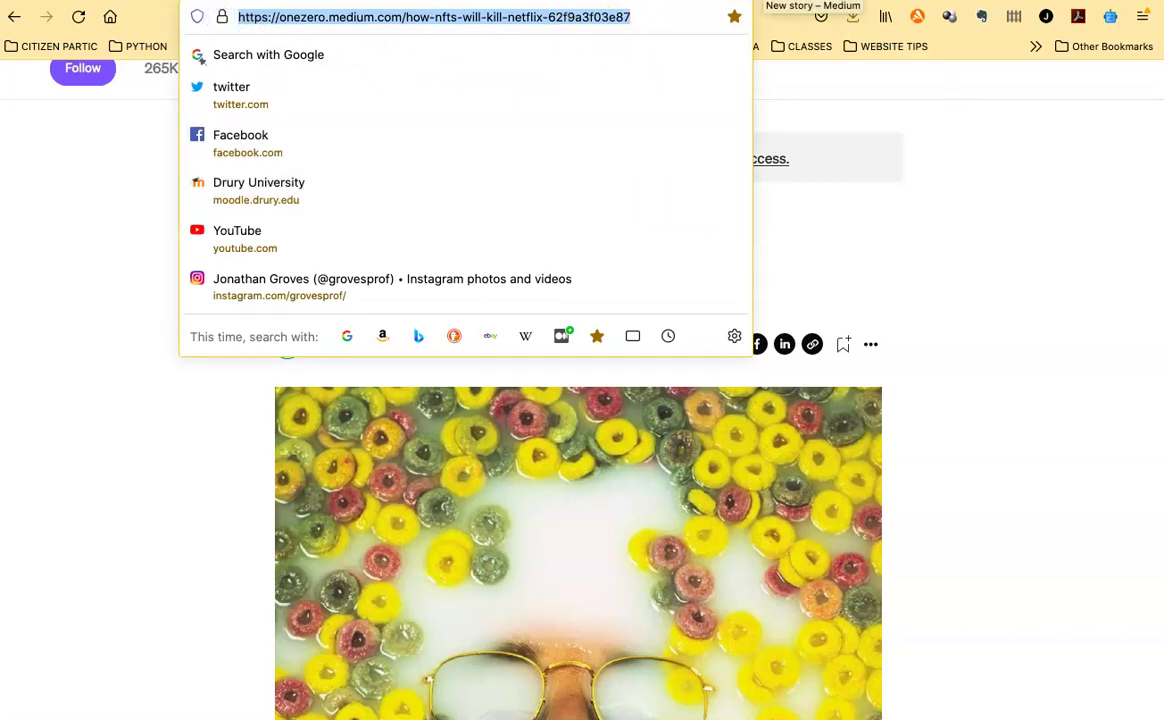
{"action": "key", "text": "ctrl+Tab"}
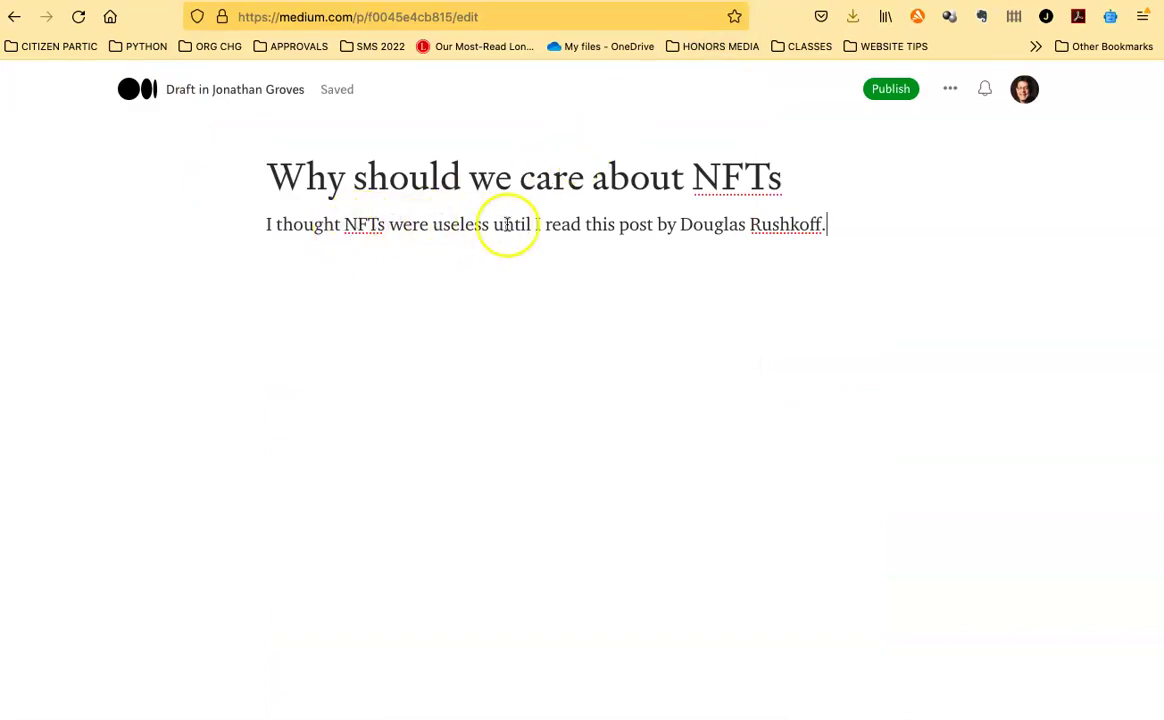
Step: Link the words "this post by Douglas Rushkoff" in the opening sentence to the copied article address
{"action": "left_click_drag", "start_coordinate": [821, 222], "coordinate": [585, 223]}
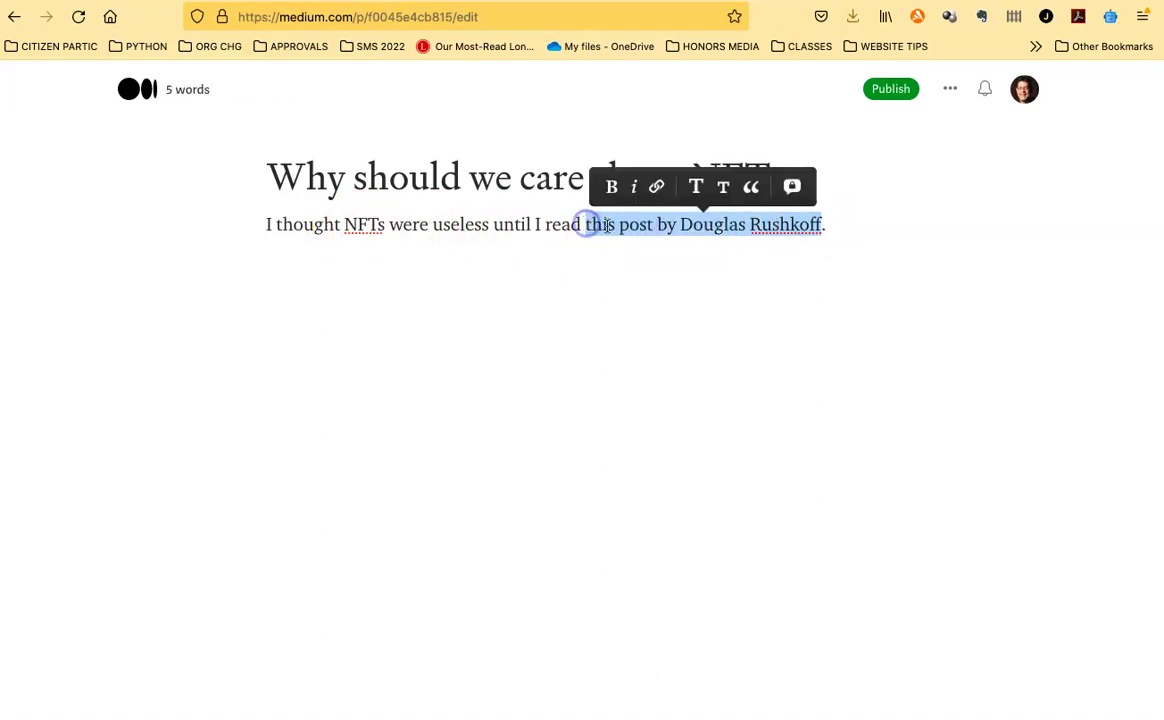
{"action": "left_click", "coordinate": [655, 187]}
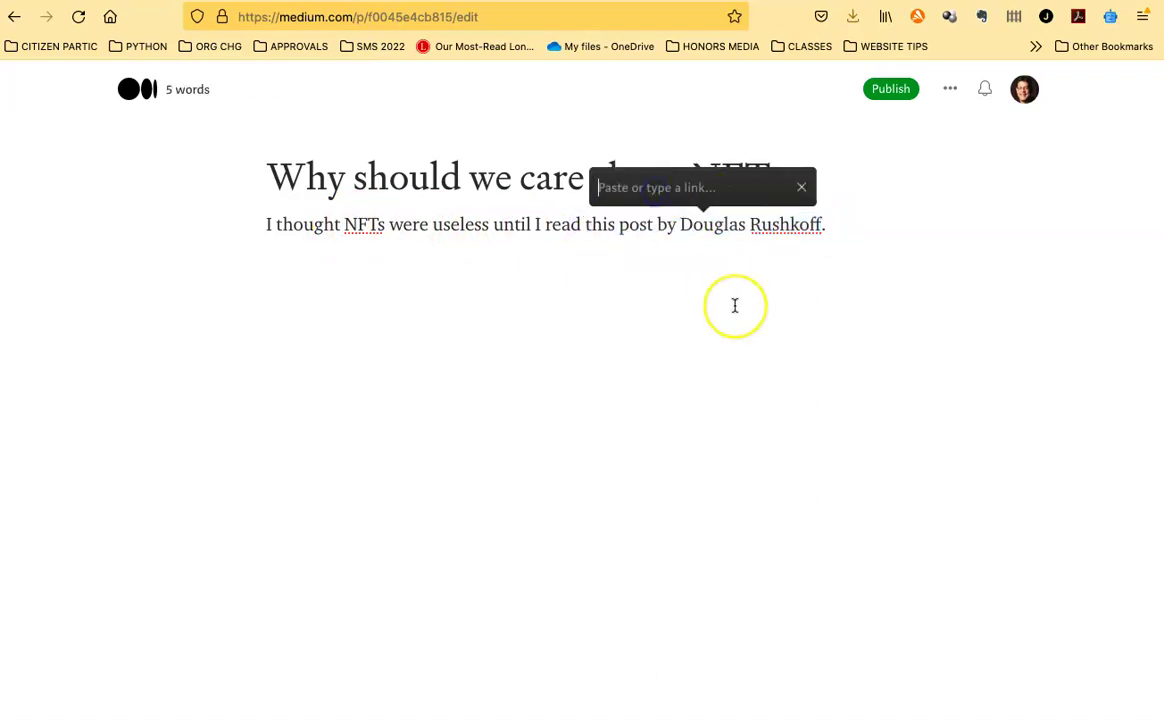
{"action": "key", "text": "super+v"}
{"action": "key", "text": "Return"}
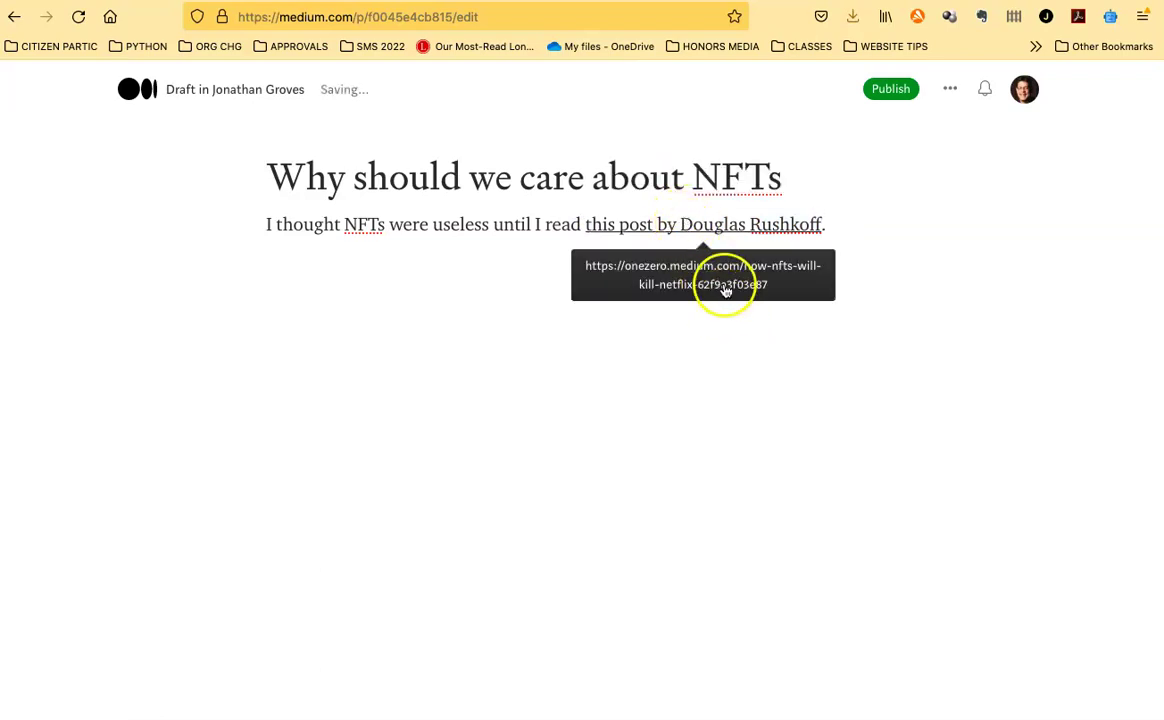
{"action": "type", "text": "."}
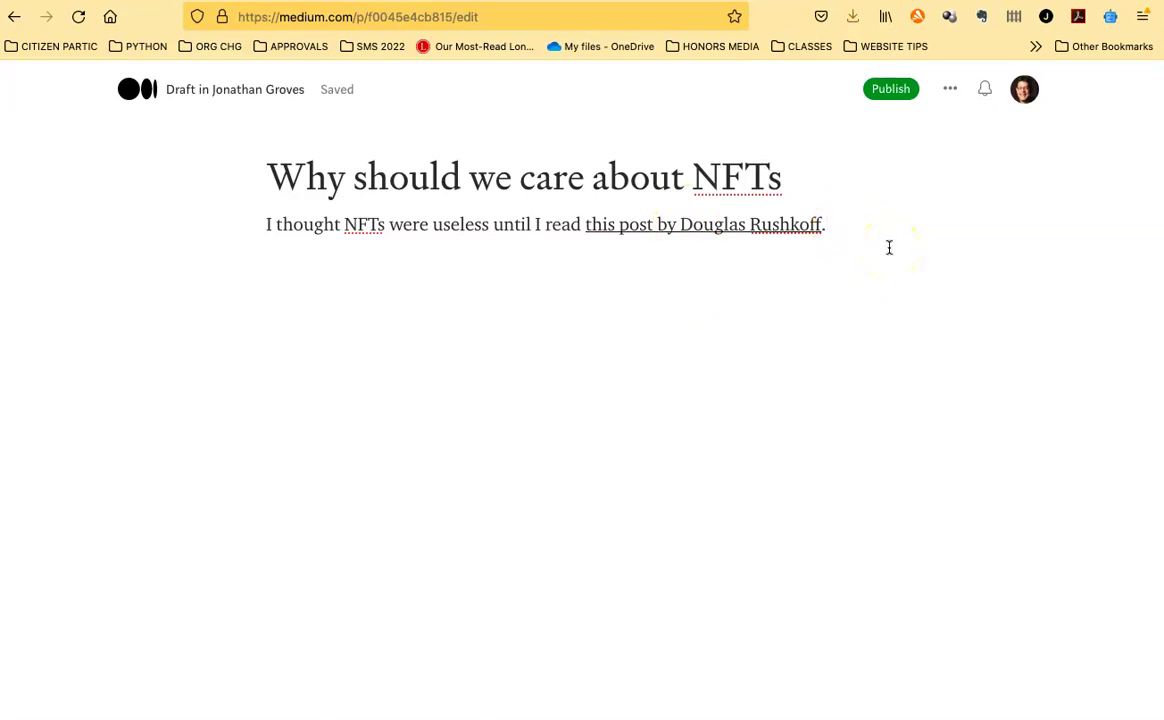
Step: Add a second paragraph: "If you know nothing about NFTs, Kara Swisher's interview with Mike Winklemann about the possibilities of the new technology."
{"action": "key", "text": "Return"}
{"action": "type", "text": "If you know nothing about NFTs,"}
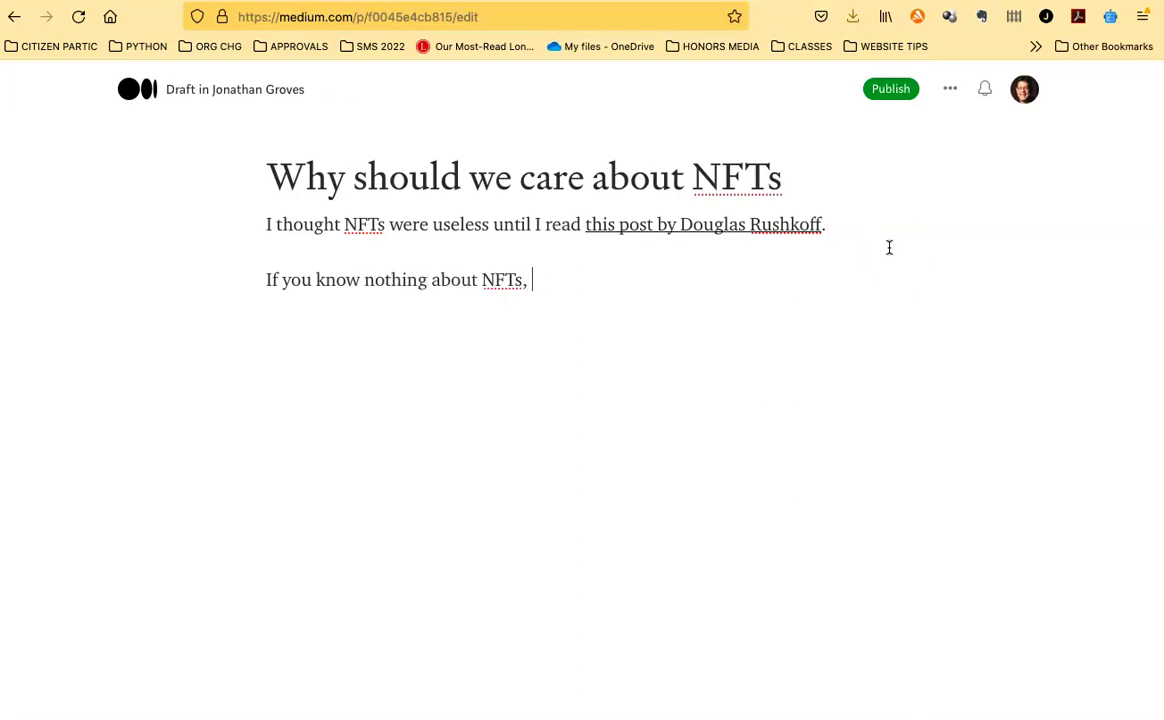
{"action": "type", "text": " Kara Swits"}
{"action": "key", "text": "BackSpace"}
{"action": "key", "text": "BackSpace"}
{"action": "type", "text": "sher had an amazing inter"}
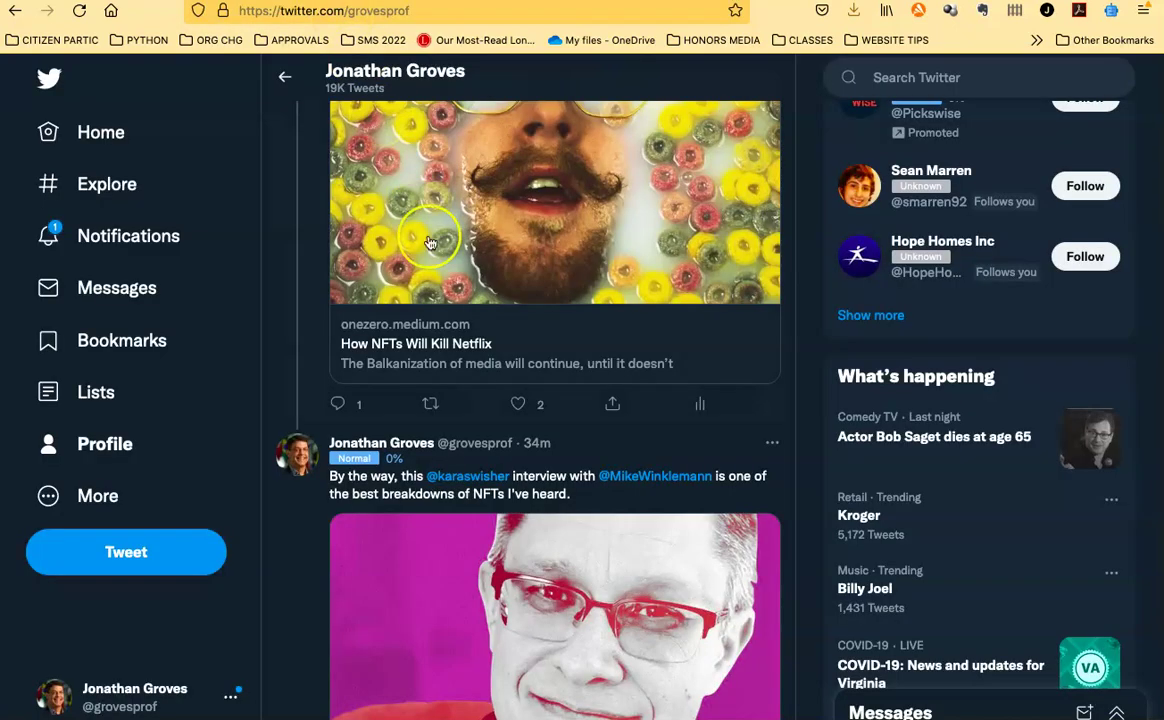
Step: Copy the Spotify link of the Sway episode "What the Heck are NFTs? Let's Ask Beeple." and return to the story draft
{"action": "scroll", "coordinate": [527, 416], "scroll_direction": "up", "scroll_amount": 3}
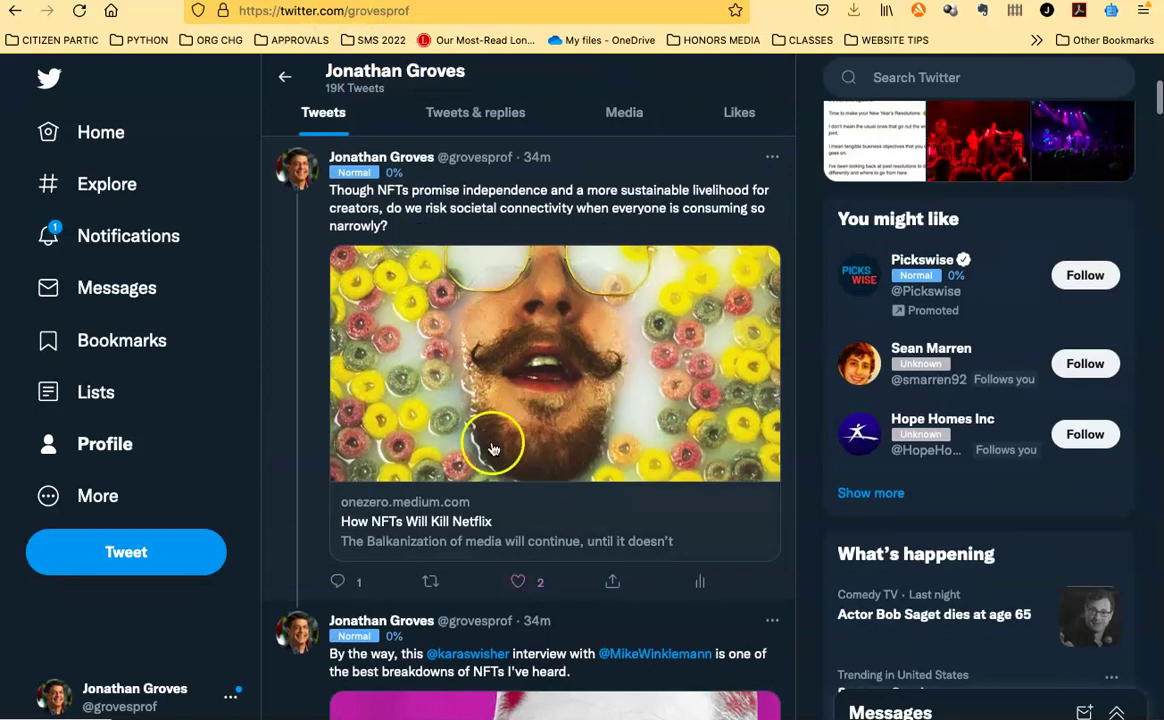
{"action": "scroll", "coordinate": [494, 444], "scroll_direction": "down", "scroll_amount": 3}
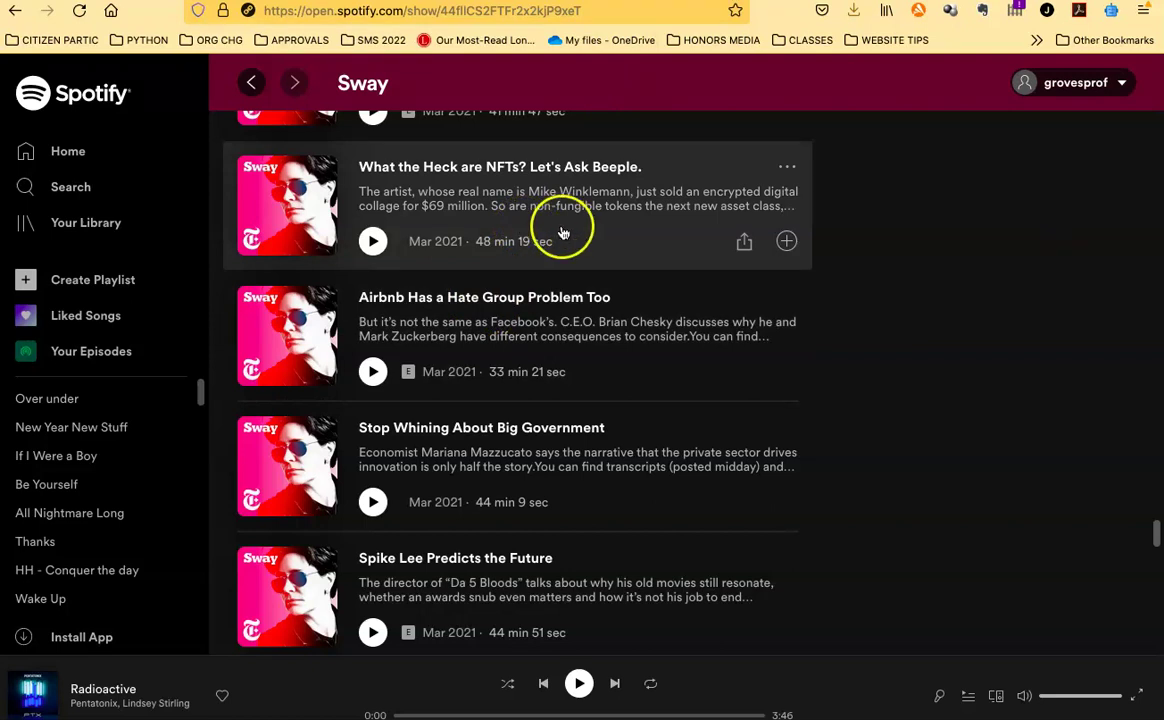
{"action": "left_click", "coordinate": [744, 243]}
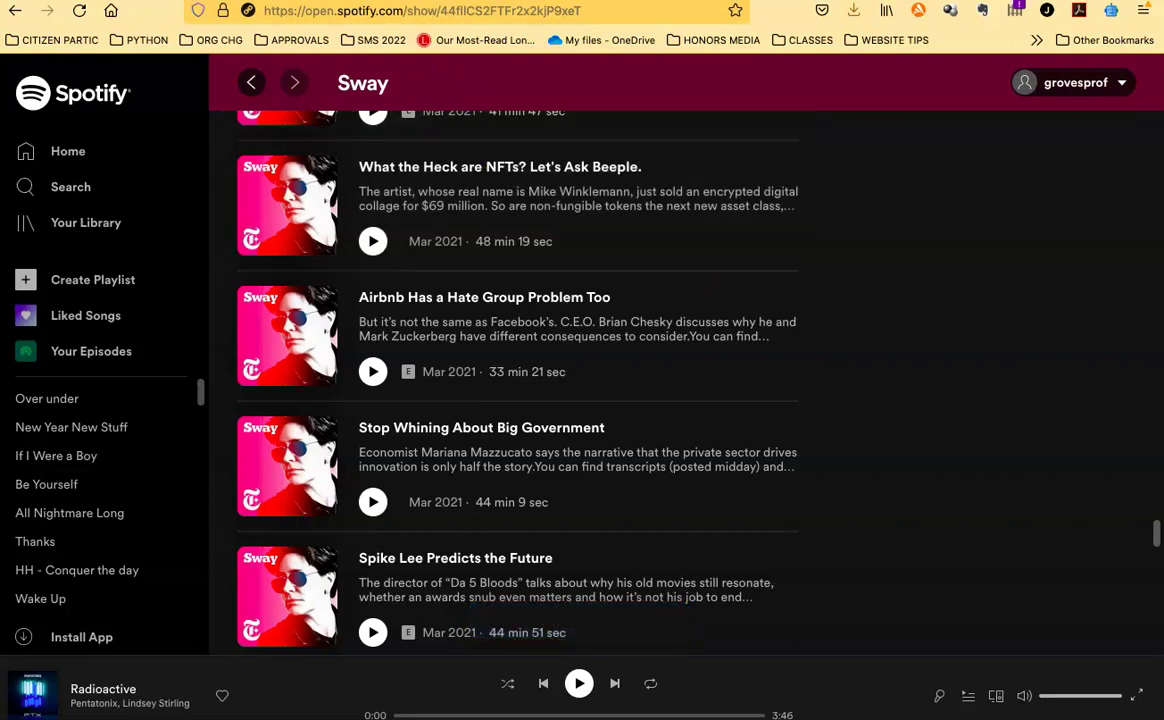
{"action": "key", "text": "ctrl+Tab"}
Step: Embed the copied Spotify episode on its own line below the paragraph about Kara Swisher's interview
{"action": "key", "text": "Return"}
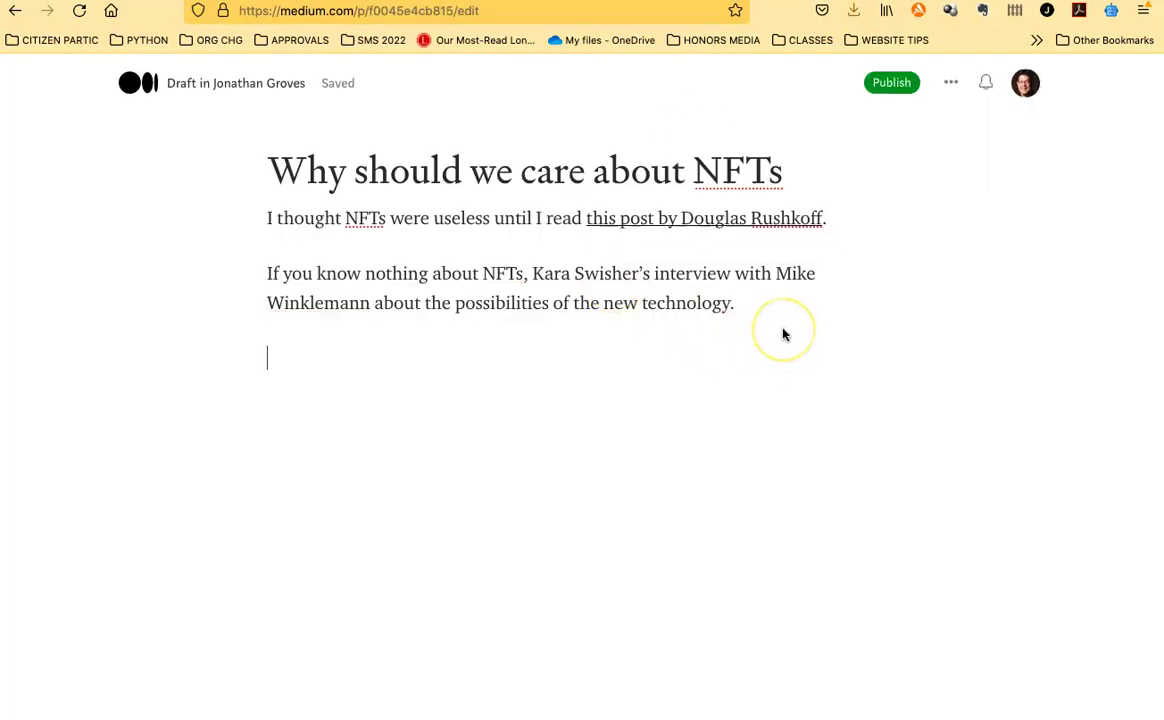
{"action": "key", "text": "ctrl+v"}
{"action": "key", "text": "Return"}
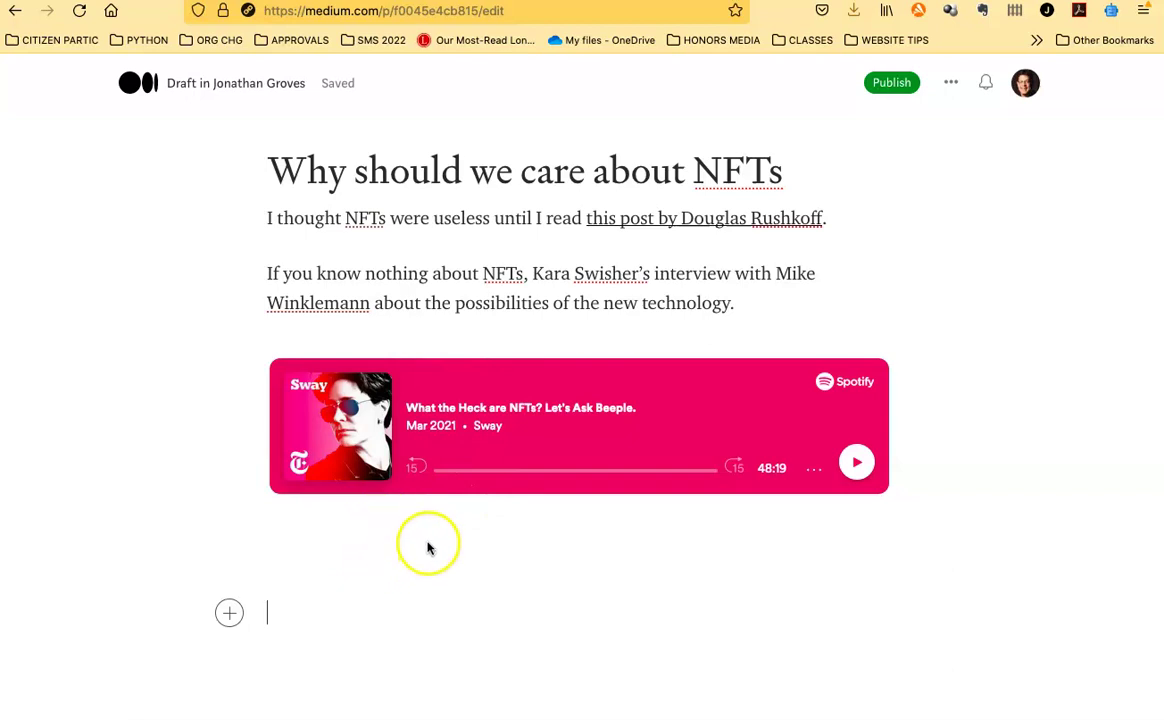
Step: Copy the small map's embed HTML from Google Maps and try to embed it below the Spotify episode in the Medium draft
{"action": "left_click", "coordinate": [231, 614]}
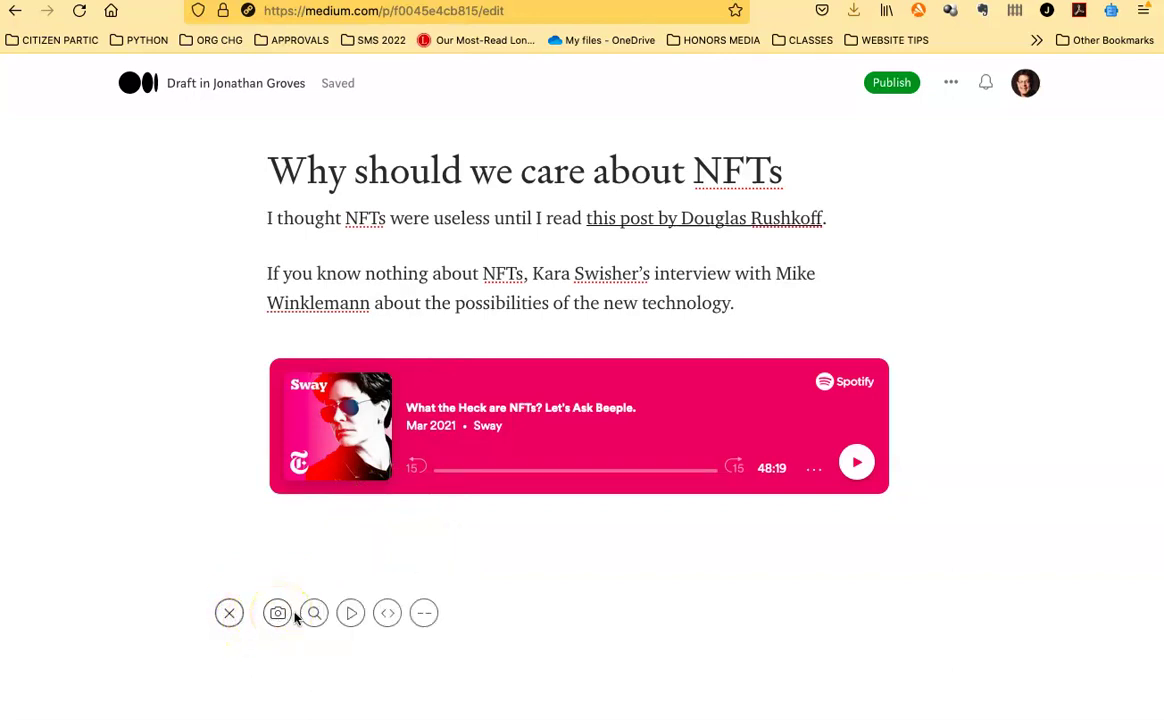
{"action": "left_click", "coordinate": [375, 626]}
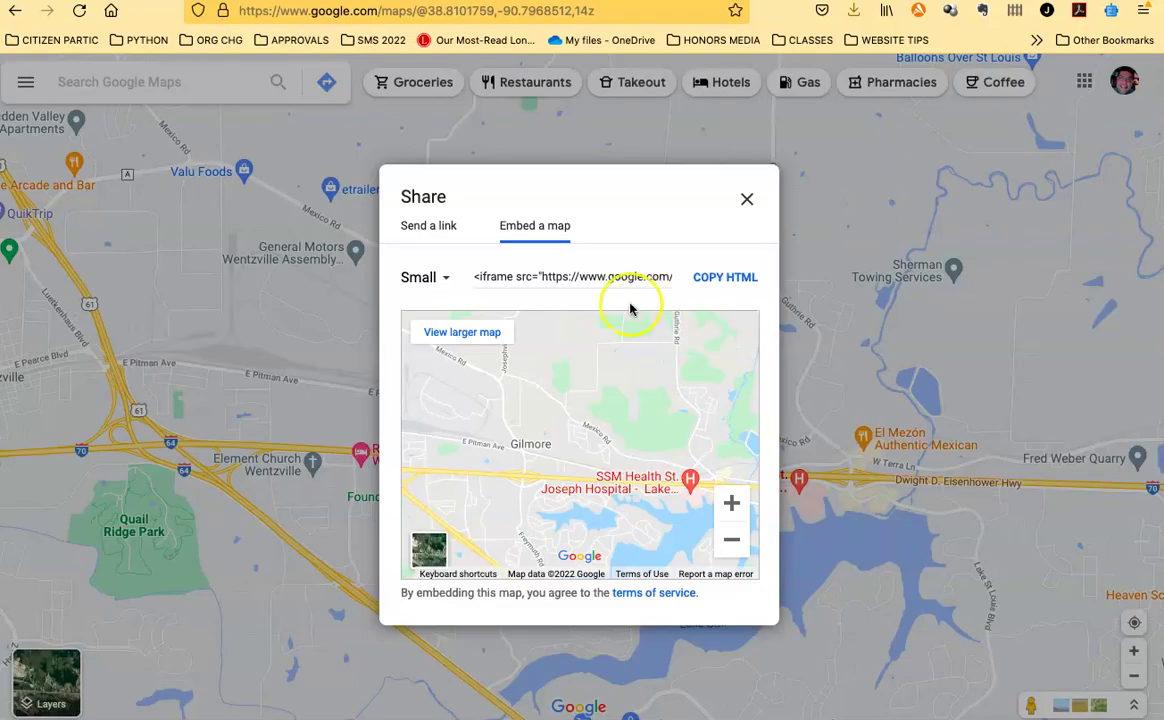
{"action": "left_click", "coordinate": [420, 226]}
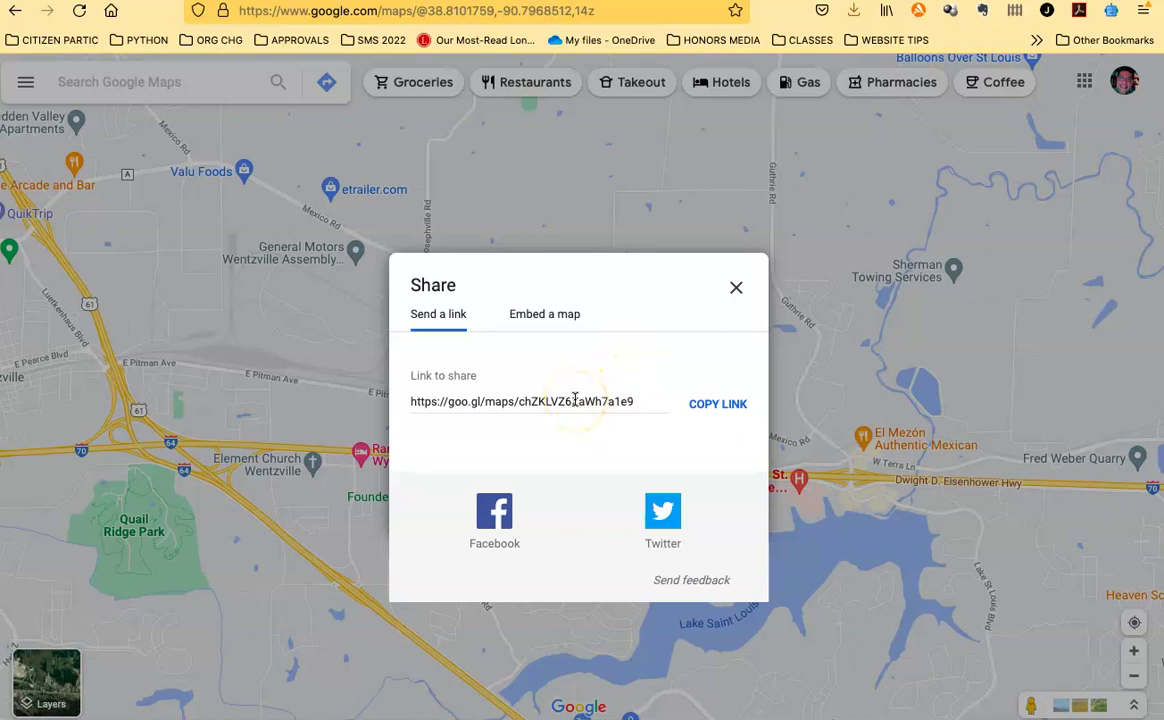
{"action": "left_click", "coordinate": [538, 322]}
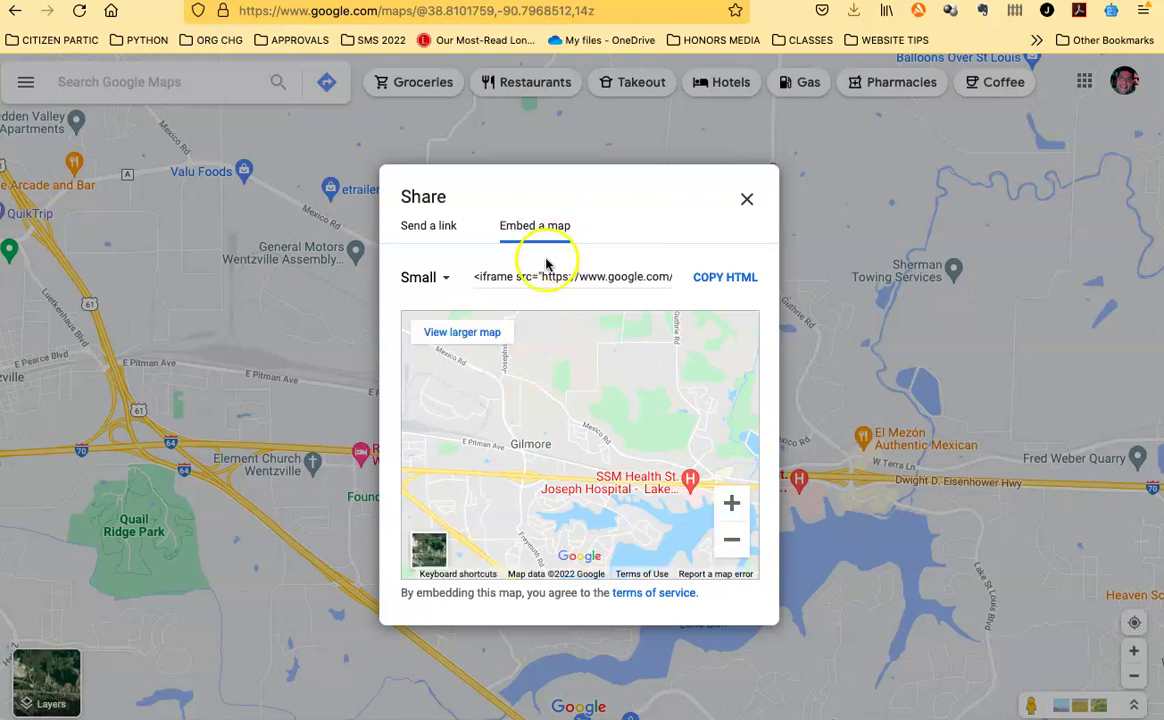
{"action": "left_click_drag", "start_coordinate": [473, 276], "coordinate": [700, 284]}
{"action": "left_click", "coordinate": [722, 289]}
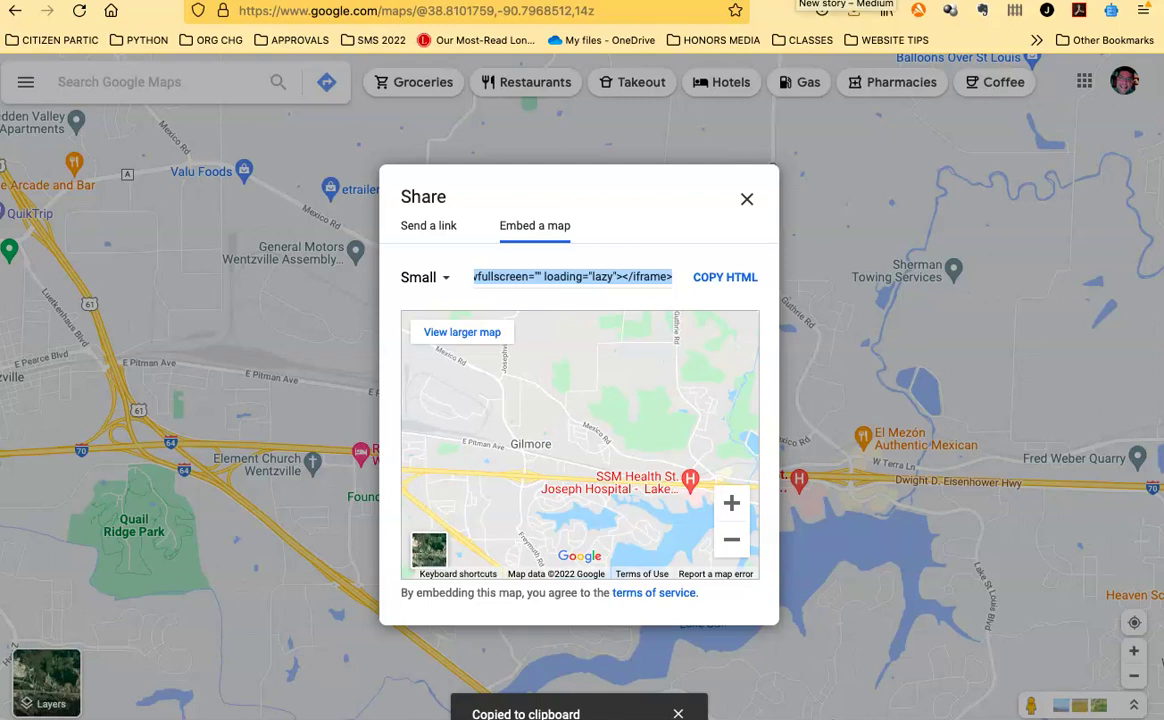
{"action": "left_click", "coordinate": [845, 2]}
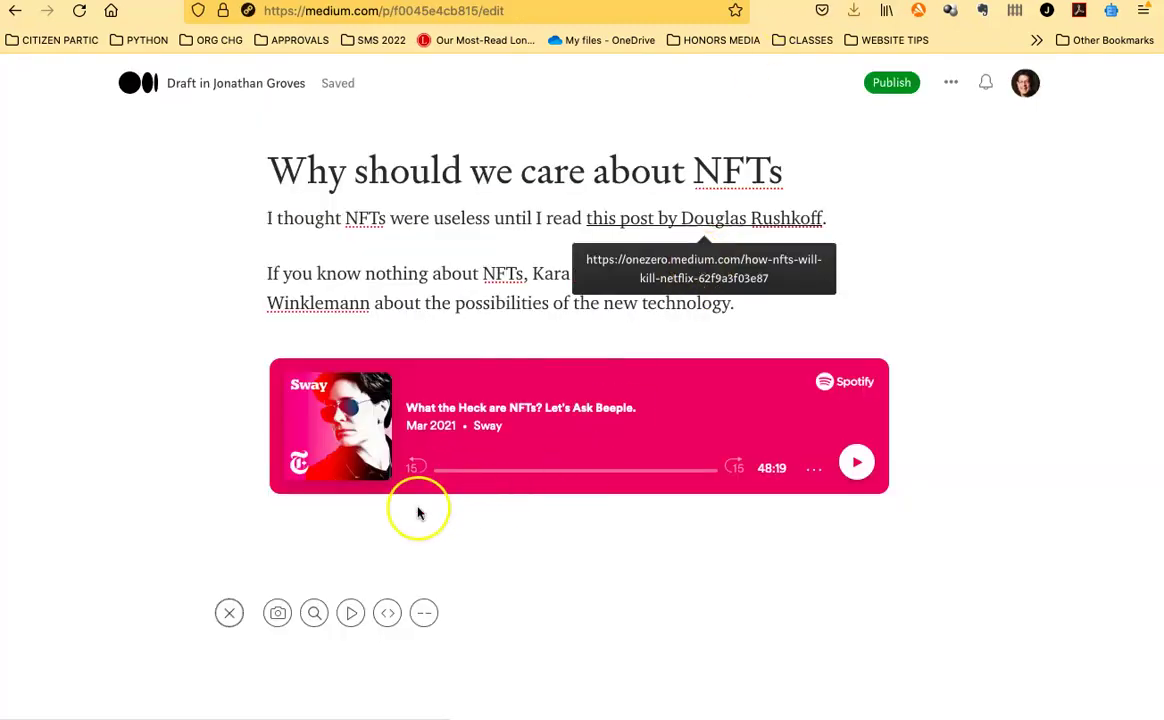
{"action": "left_click", "coordinate": [388, 614]}
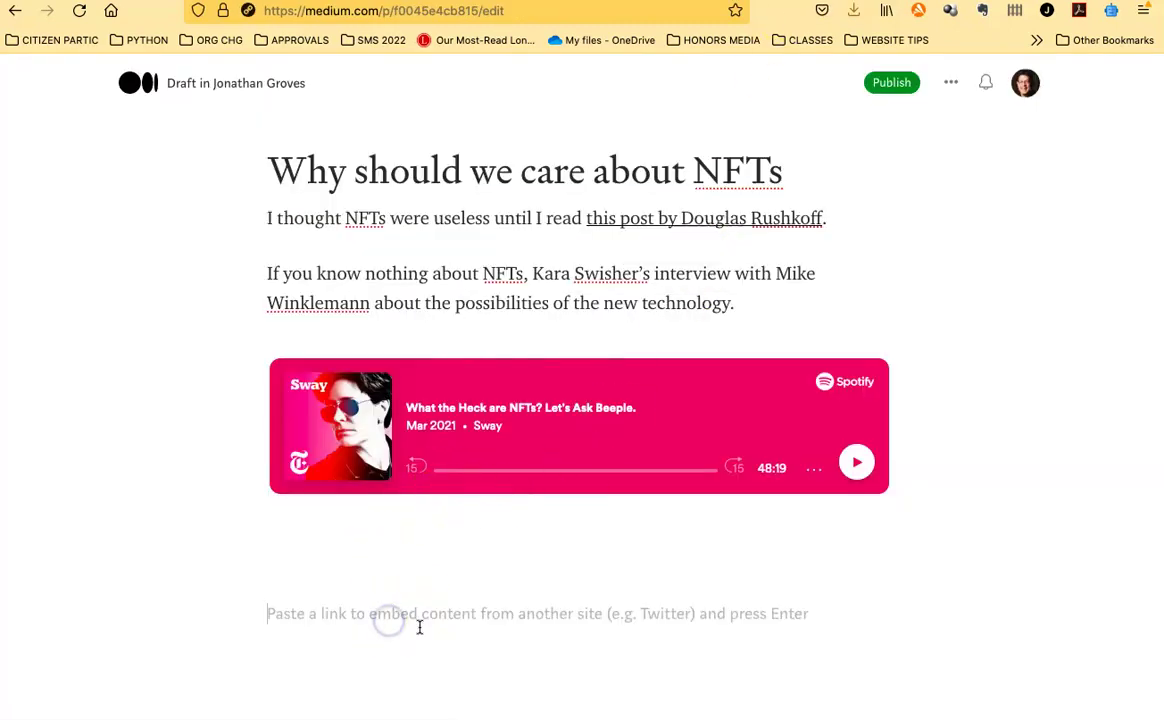
{"action": "key", "text": "ctrl+v"}
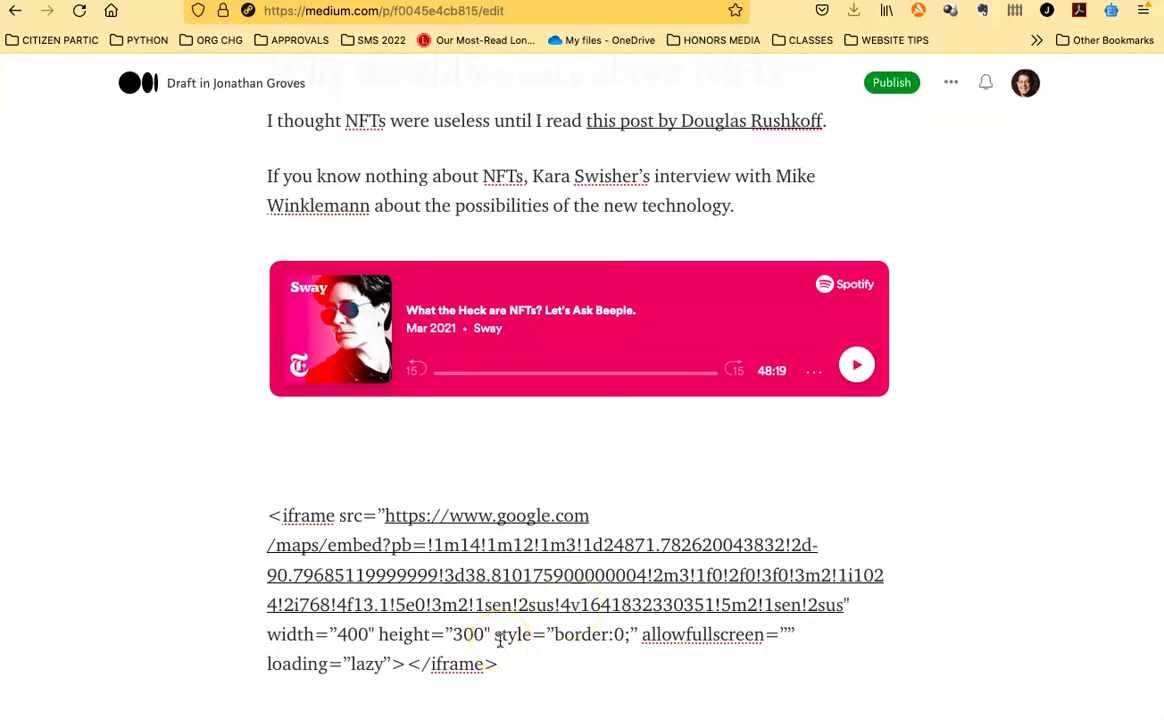
Step: Examine the opening and closing iframe tags of the pasted map code
{"action": "left_click_drag", "start_coordinate": [336, 513], "coordinate": [270, 515]}
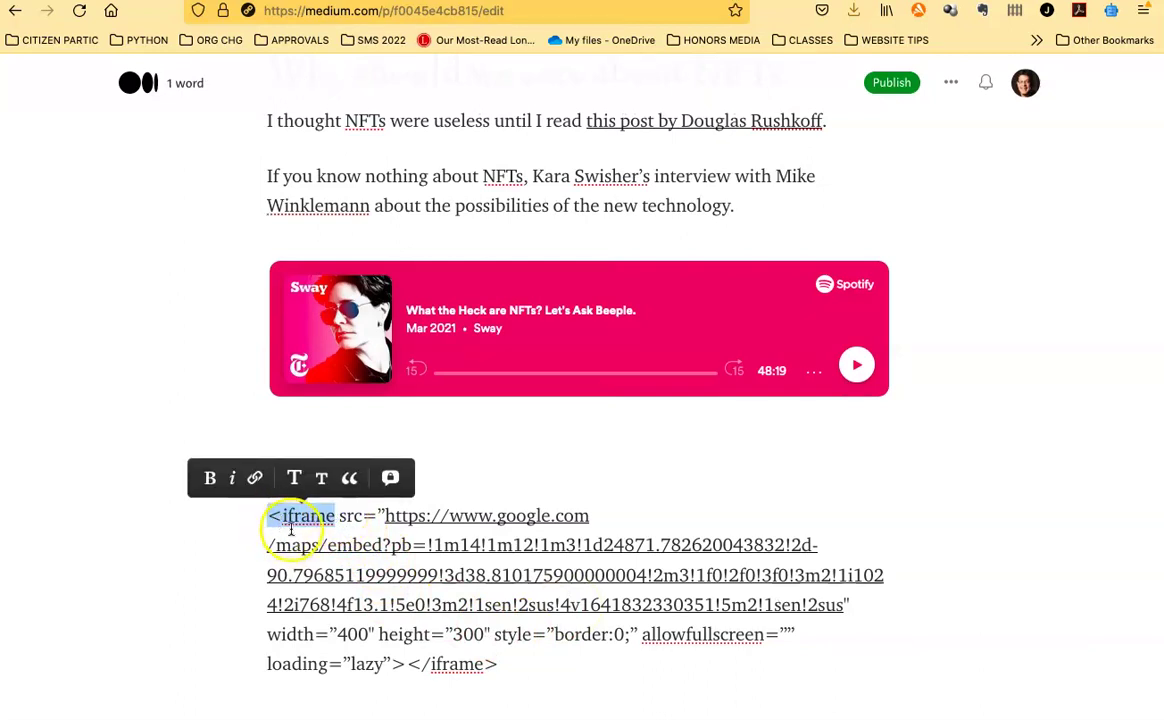
{"action": "left_click", "coordinate": [289, 533]}
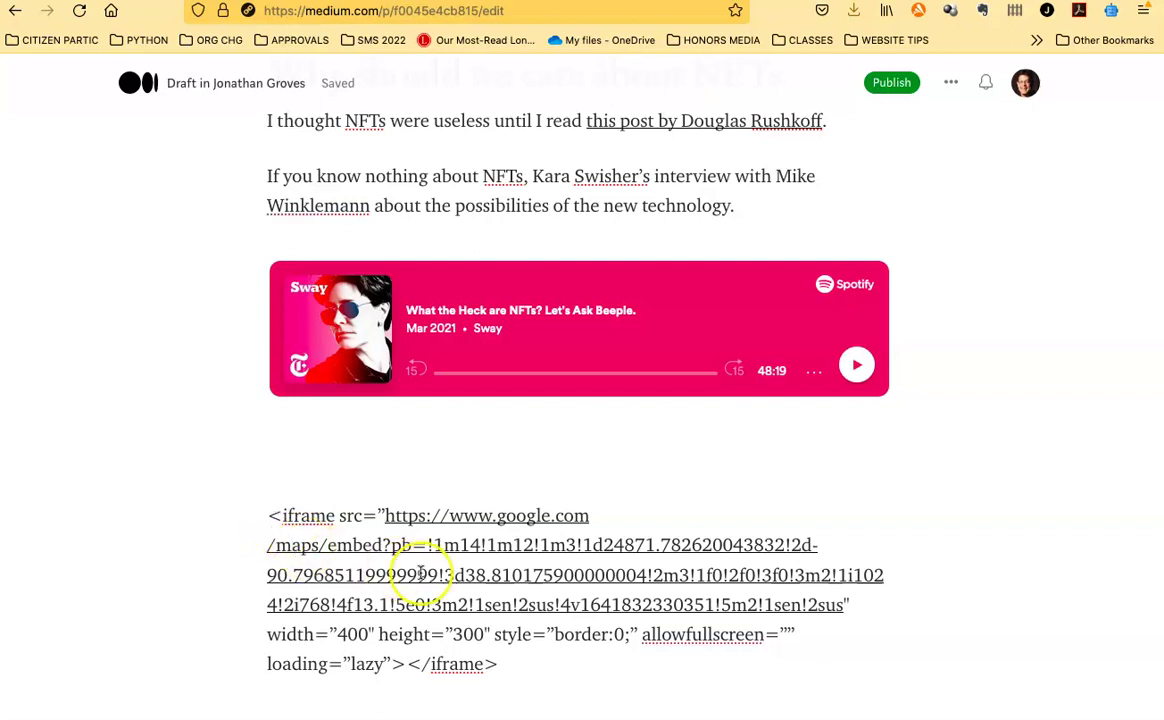
{"action": "double_click", "coordinate": [286, 517]}
{"action": "left_click_drag", "start_coordinate": [286, 517], "coordinate": [263, 519]}
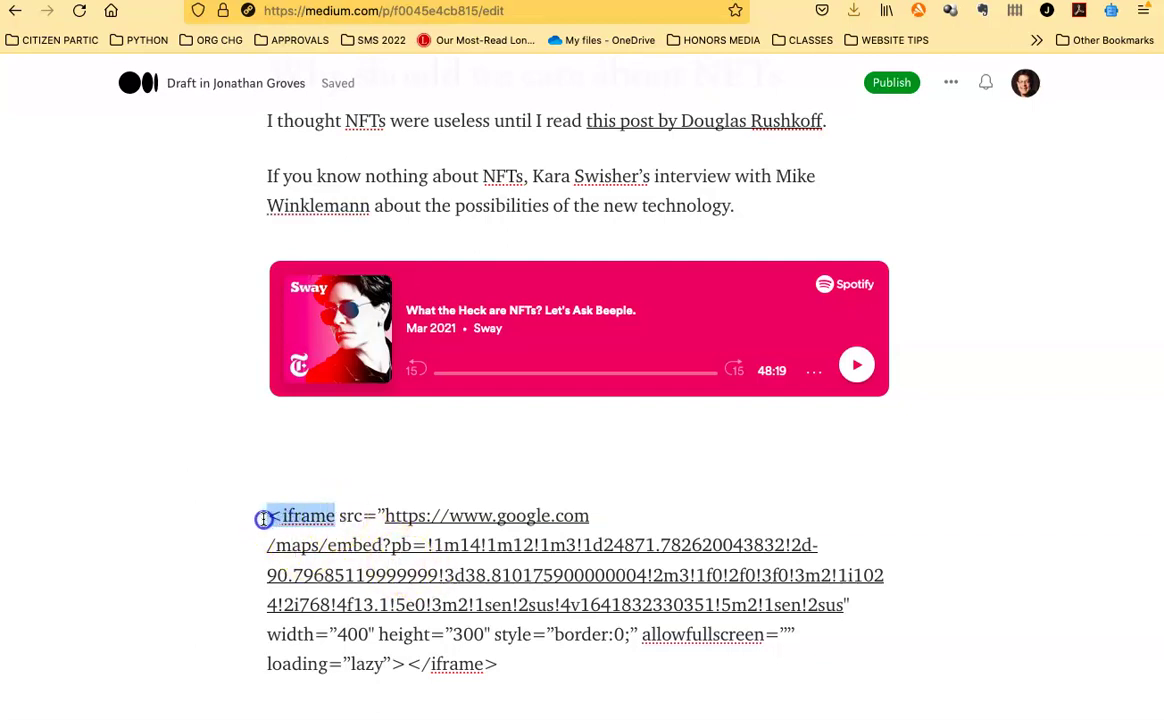
{"action": "left_click", "coordinate": [513, 661]}
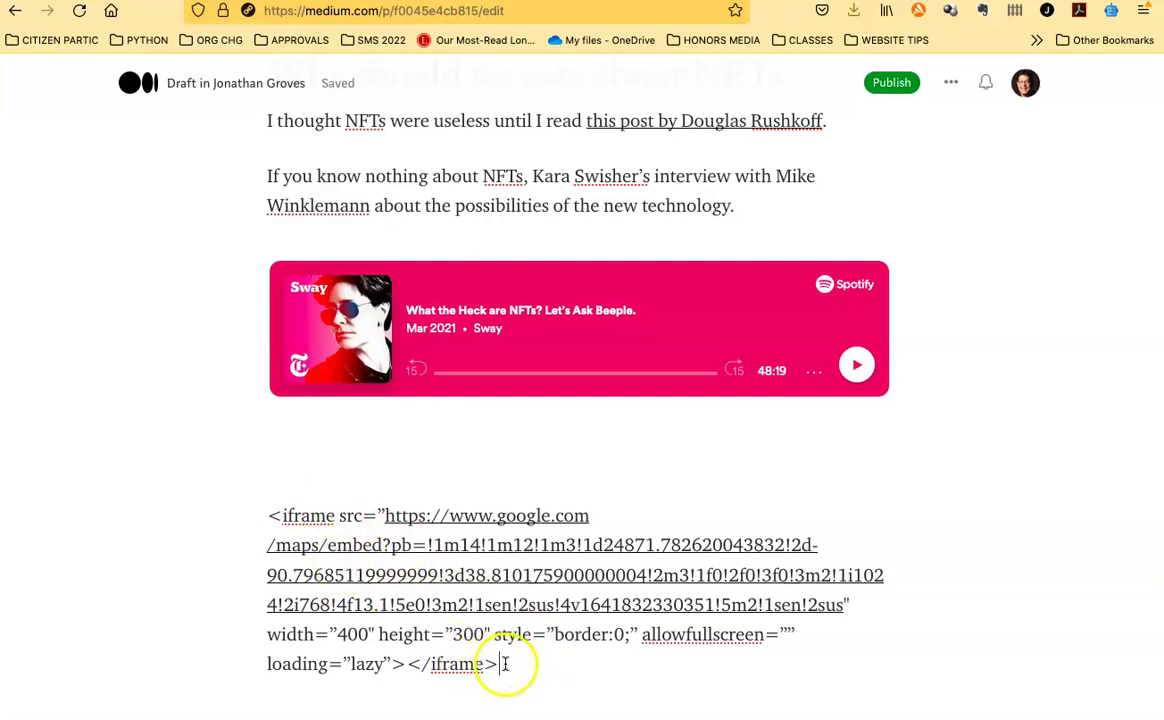
{"action": "left_click_drag", "start_coordinate": [507, 667], "coordinate": [411, 665]}
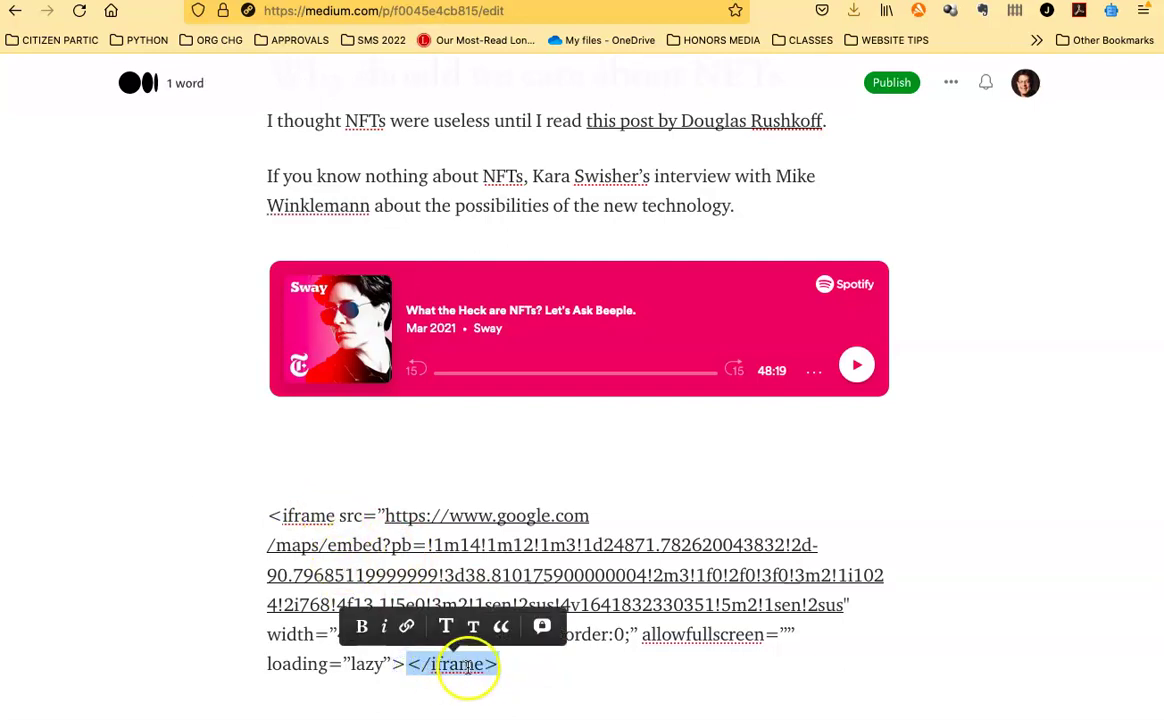
{"action": "left_click", "coordinate": [547, 673]}
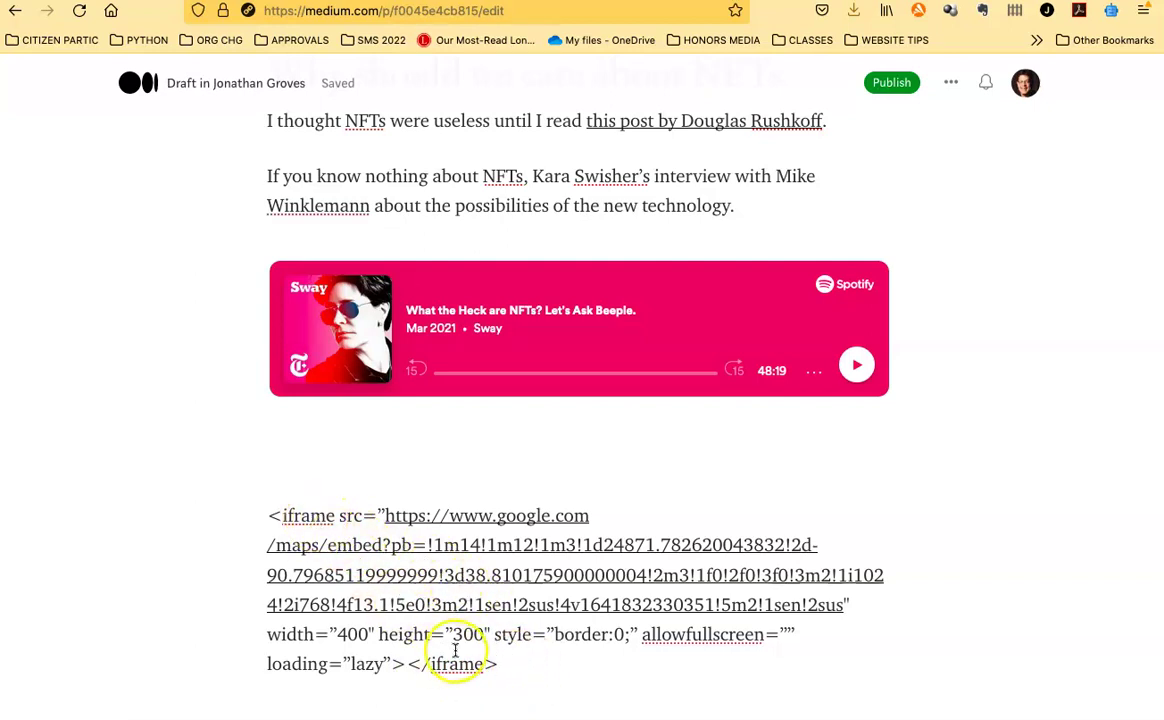
Step: Delete the entire pasted map embed code from below the Spotify episode
{"action": "left_click_drag", "start_coordinate": [490, 663], "coordinate": [223, 522]}
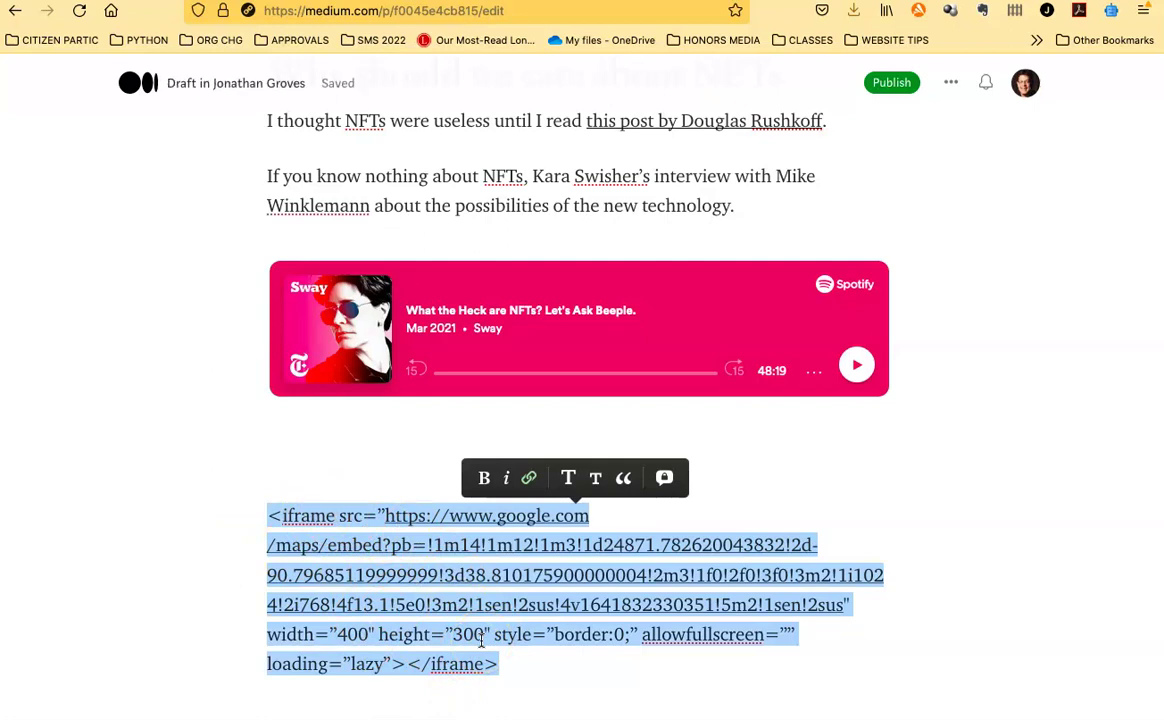
{"action": "left_click", "coordinate": [500, 668]}
{"action": "left_click", "coordinate": [277, 540], "text": "shift"}
{"action": "left_click", "coordinate": [250, 520], "text": "shift"}
{"action": "key", "text": "BackSpace"}
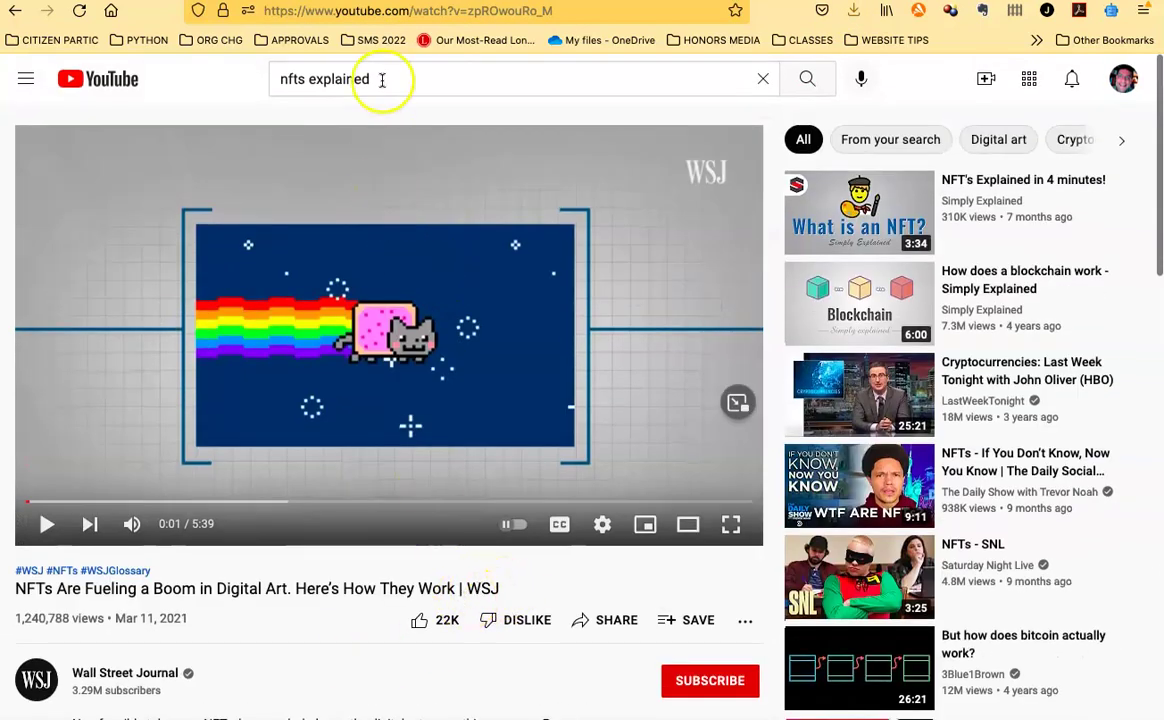
Step: Copy the YouTube address of the WSJ video "NFTs Are Fueling a Boom in Digital Art" and embed it below the Spotify episode in the draft
{"action": "left_click", "coordinate": [356, 14]}
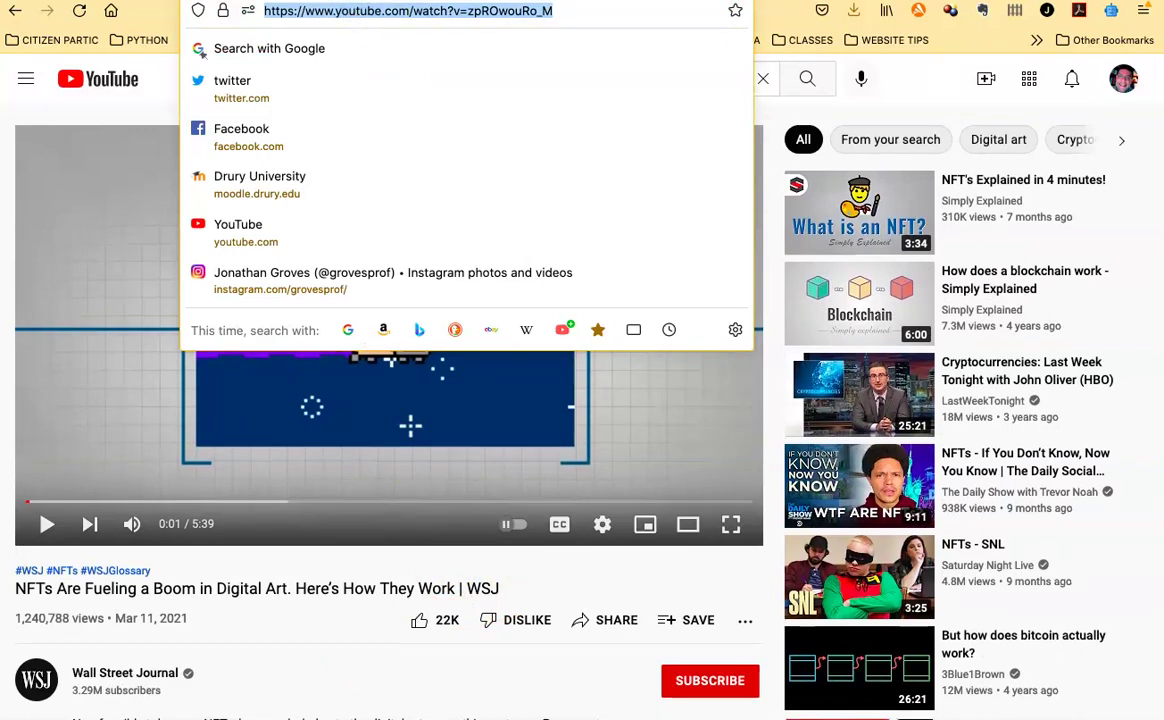
{"action": "key", "text": "super+c"}
{"action": "key", "text": "ctrl+Tab"}
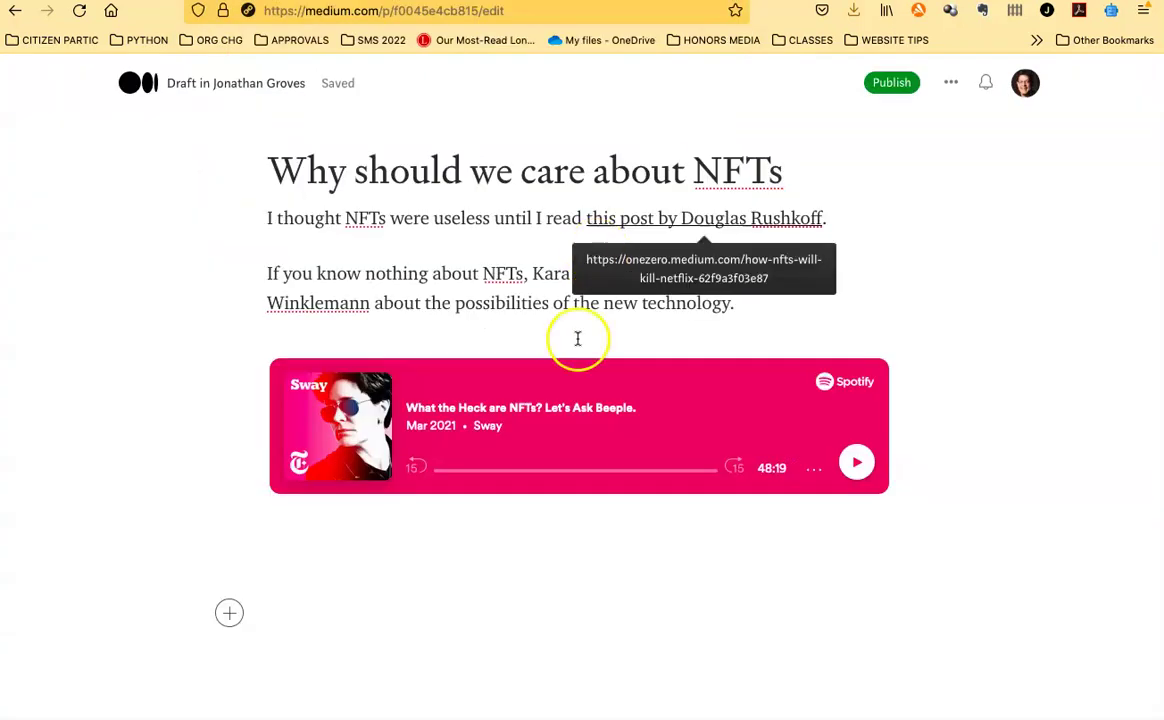
{"action": "key", "text": "super+v"}
{"action": "key", "text": "Return"}
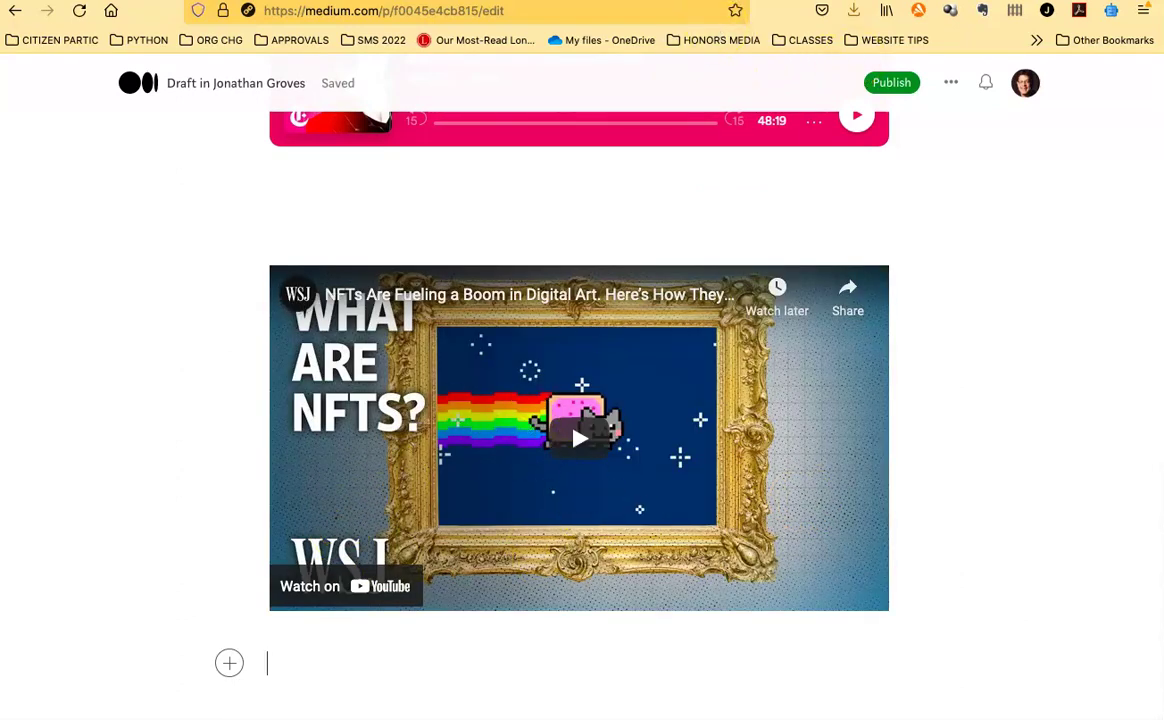
Step: Switch to the WSJ video on YouTube and examine its share link with and without a start time of 0:01
{"action": "key", "text": "ctrl+Tab"}
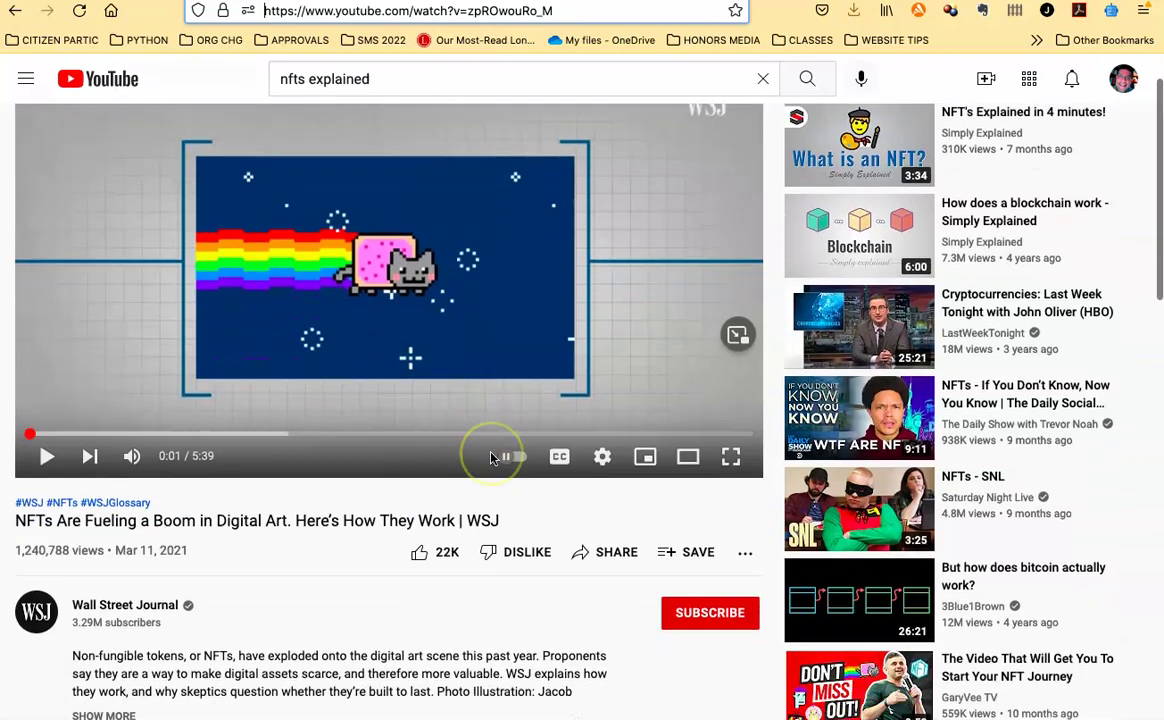
{"action": "scroll", "coordinate": [446, 410], "scroll_direction": "down", "scroll_amount": 4}
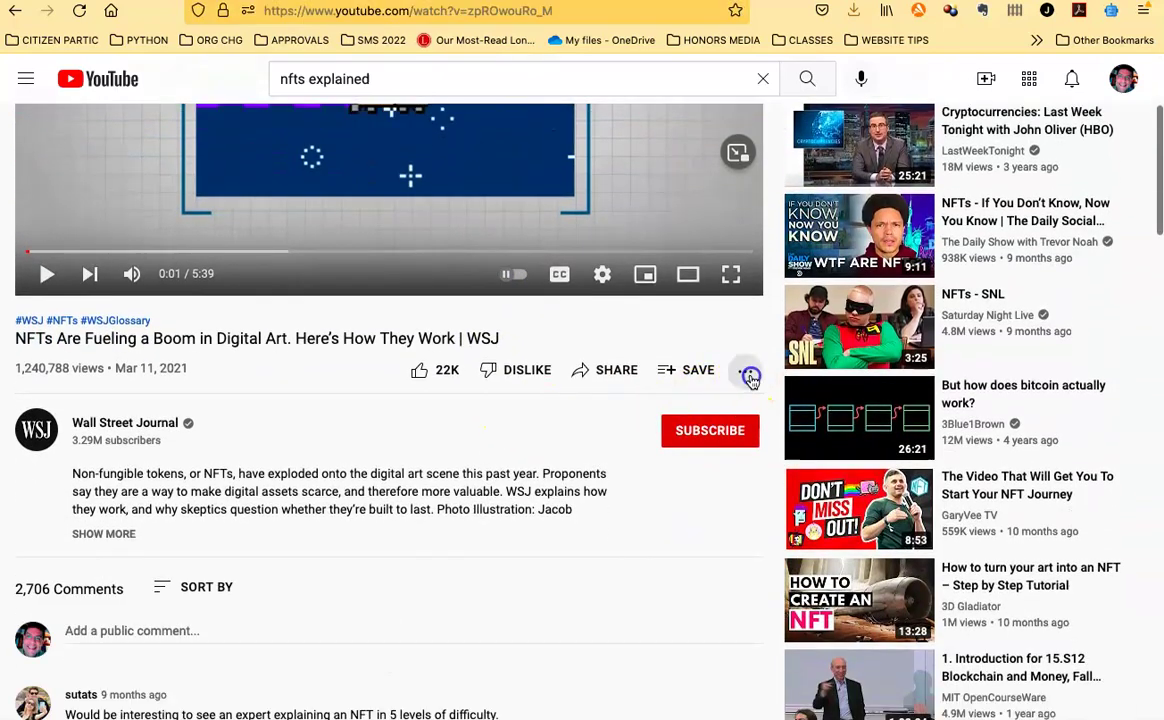
{"action": "left_click", "coordinate": [750, 377]}
{"action": "left_click", "coordinate": [750, 376]}
{"action": "scroll", "coordinate": [386, 490], "scroll_direction": "down", "scroll_amount": 1}
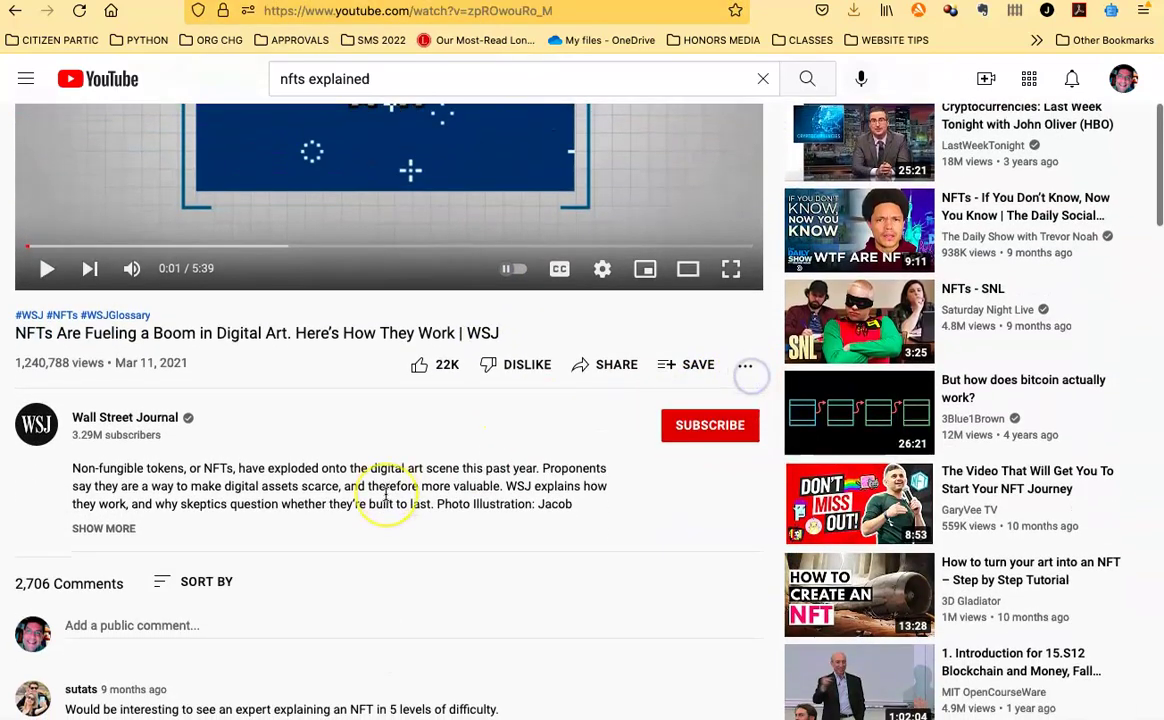
{"action": "scroll", "coordinate": [386, 490], "scroll_direction": "down", "scroll_amount": 3}
{"action": "scroll", "coordinate": [386, 490], "scroll_direction": "up", "scroll_amount": 2}
{"action": "left_click", "coordinate": [317, 467]}
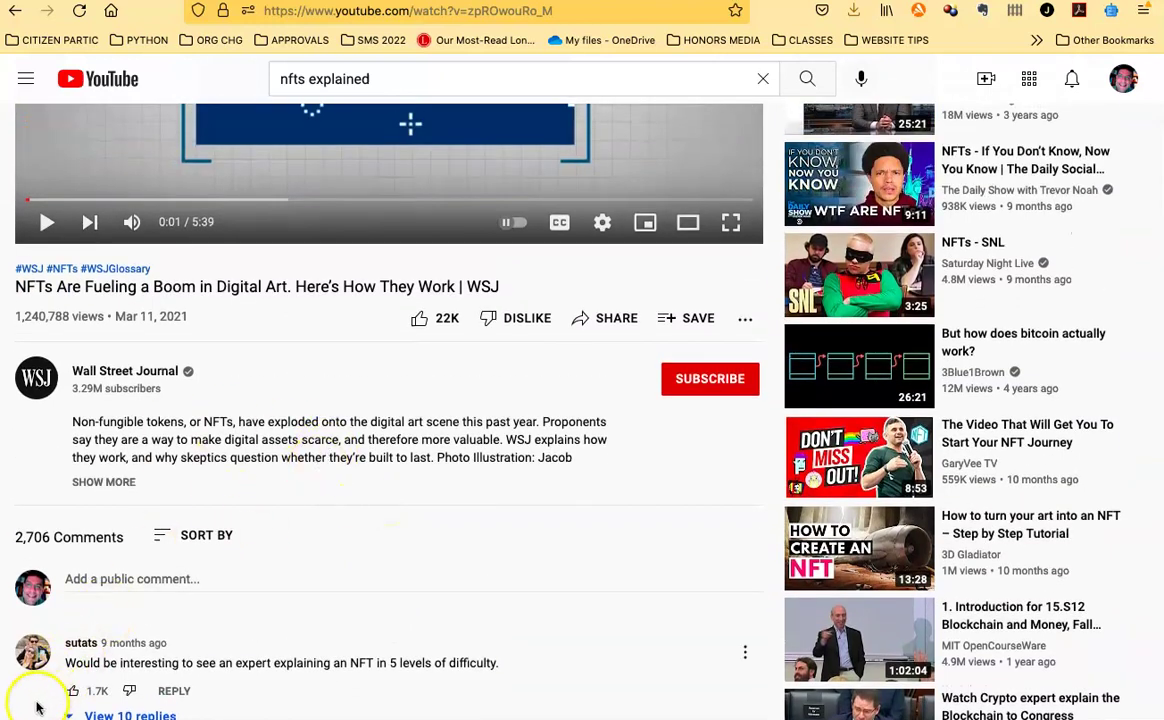
{"action": "scroll", "coordinate": [600, 587], "scroll_direction": "up", "scroll_amount": 2}
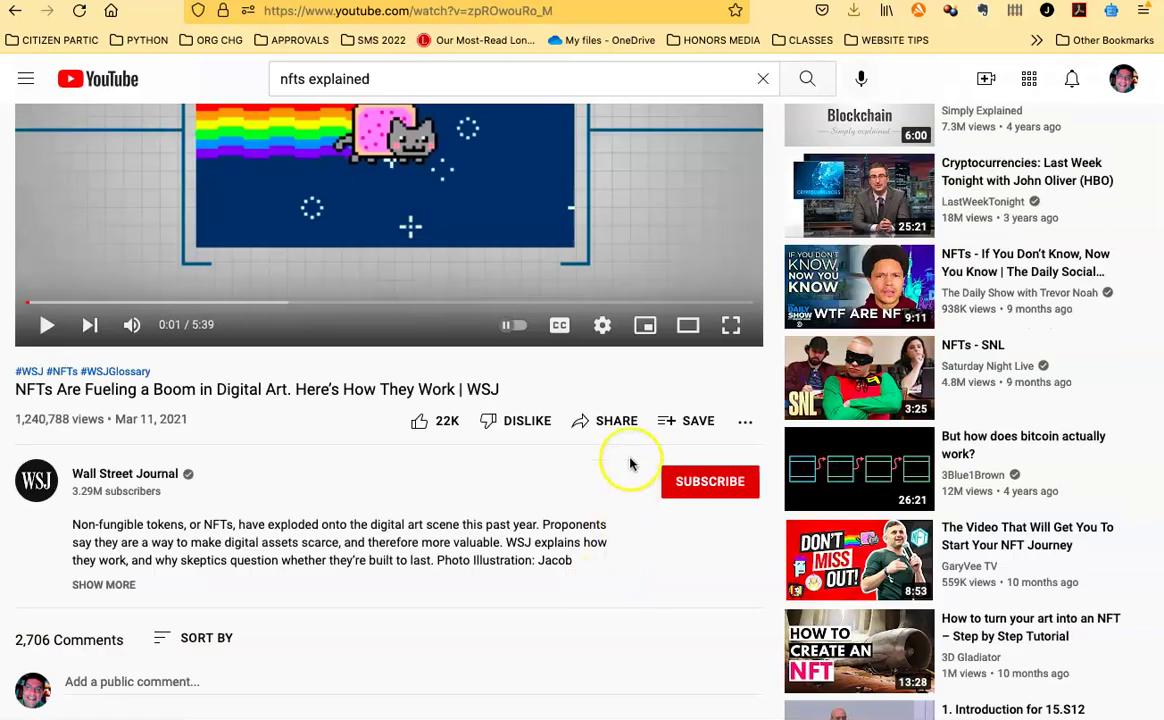
{"action": "left_click", "coordinate": [609, 421]}
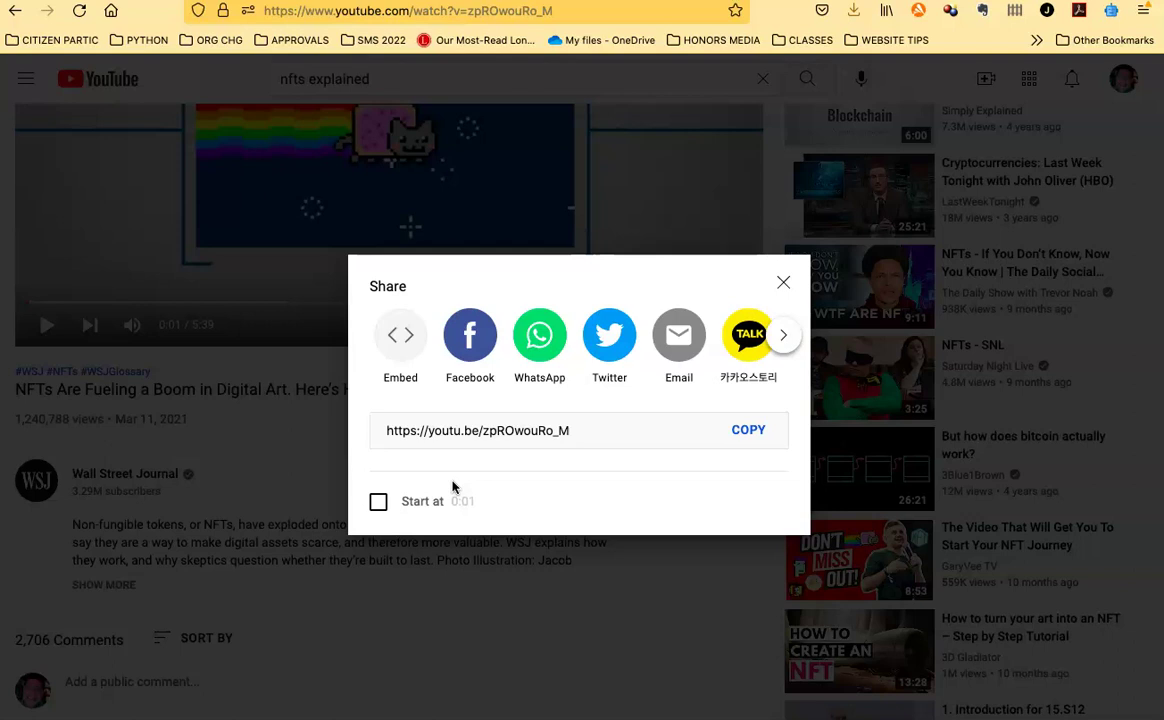
{"action": "left_click", "coordinate": [378, 501]}
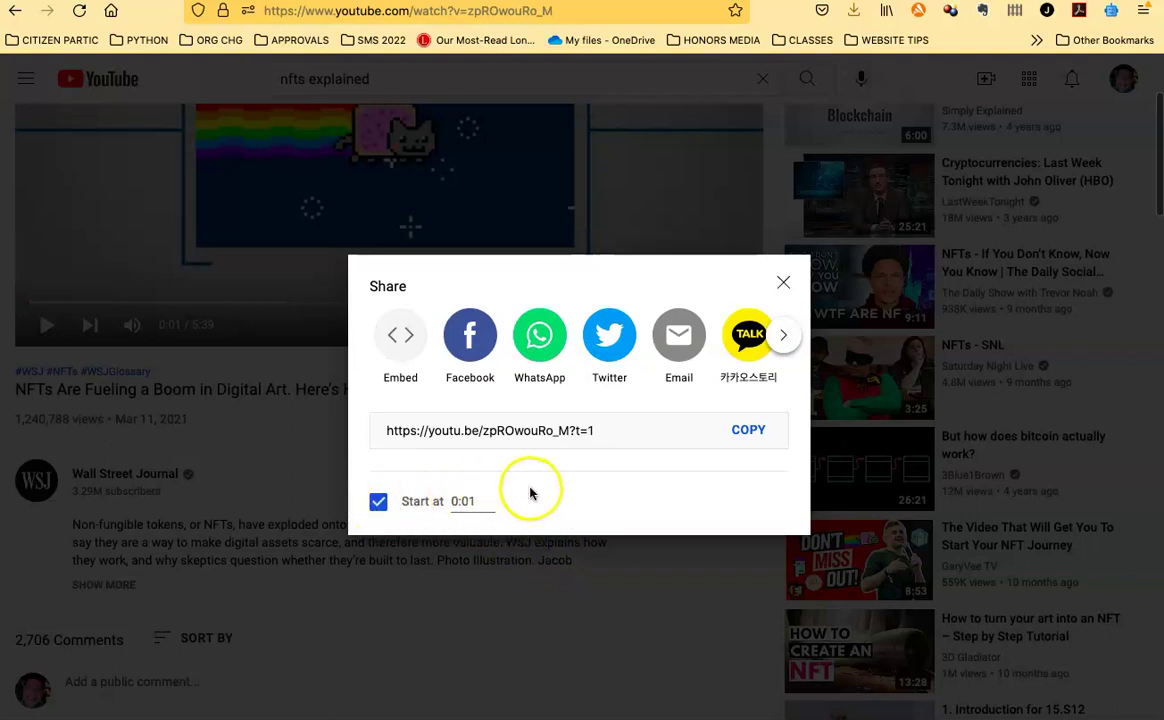
{"action": "left_click", "coordinate": [378, 501]}
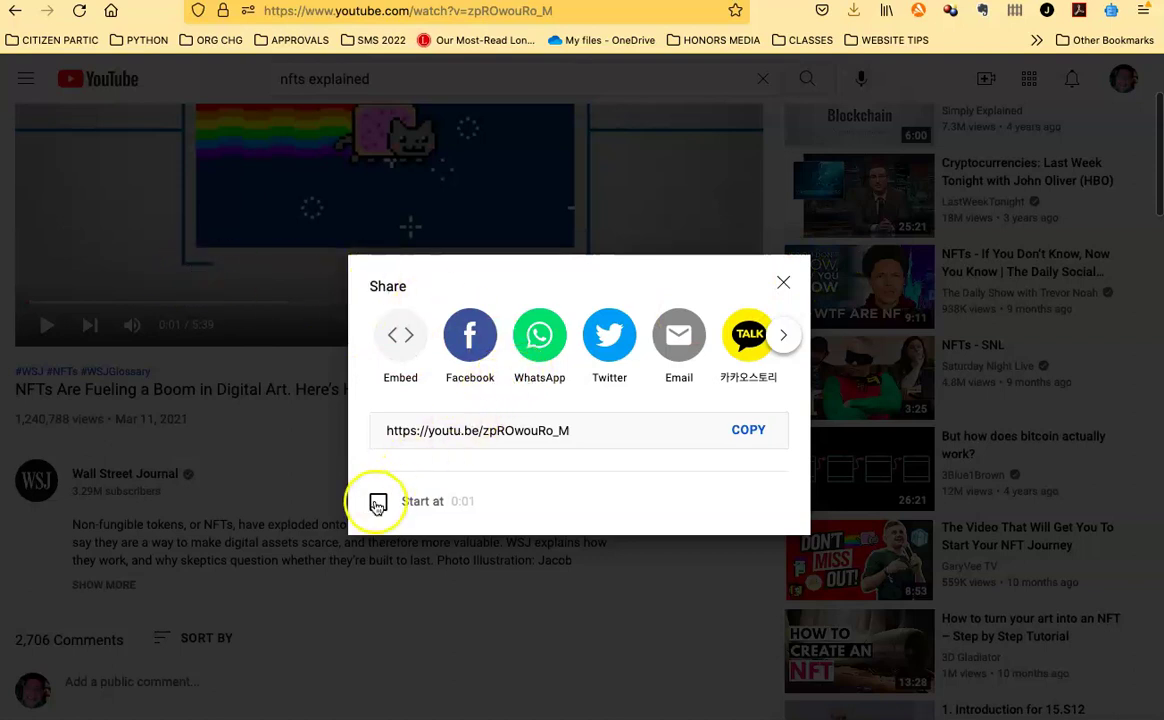
{"action": "left_click", "coordinate": [783, 282]}
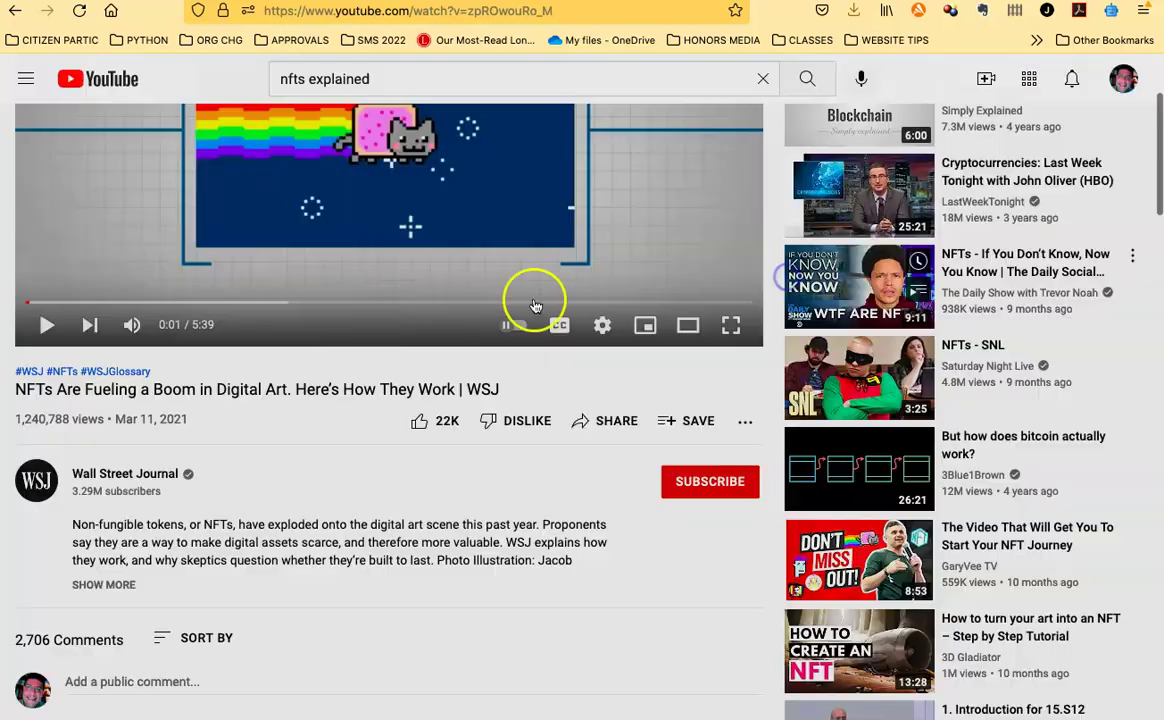
Step: Move the WSJ video's playback to 1:43 and examine its share link with the start time enabled
{"action": "left_click_drag", "start_coordinate": [35, 298], "coordinate": [250, 309]}
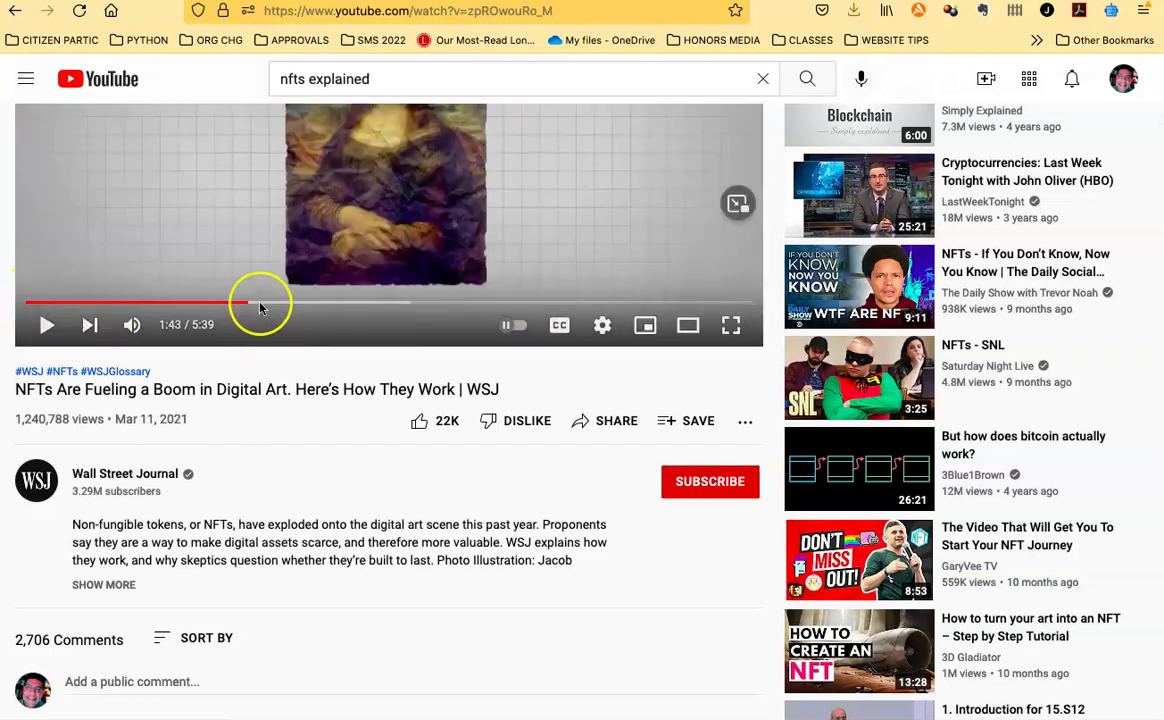
{"action": "left_click", "coordinate": [604, 421]}
{"action": "left_click", "coordinate": [378, 501]}
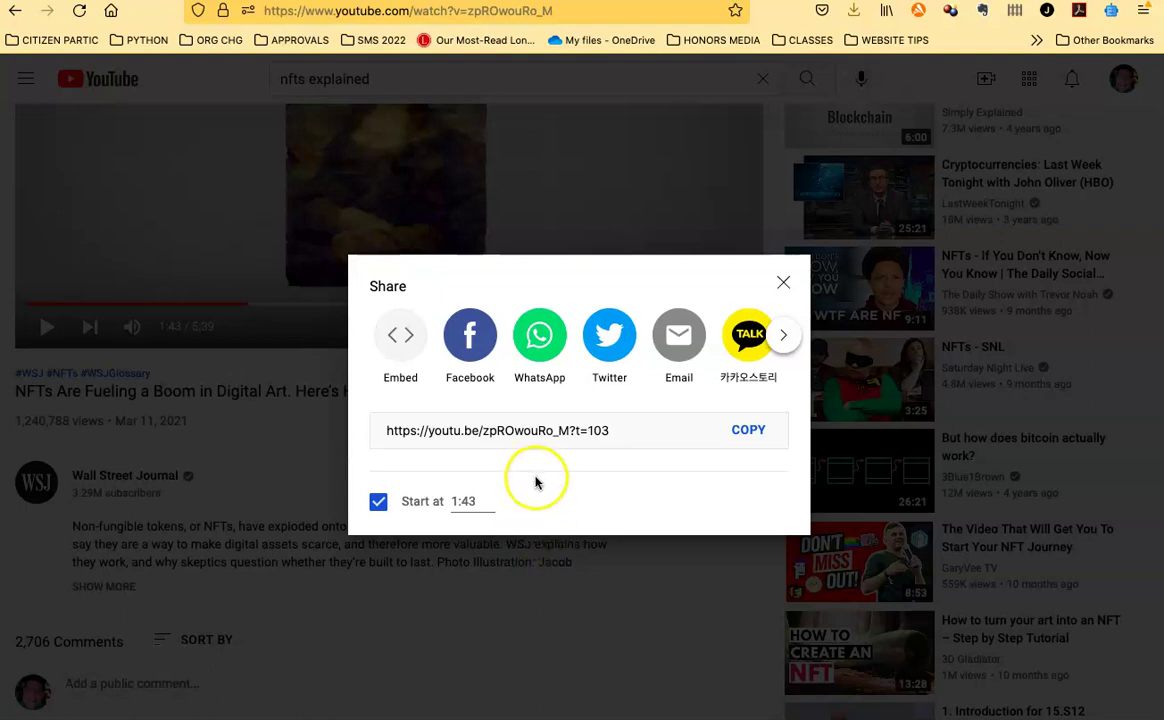
{"action": "left_click", "coordinate": [785, 284]}
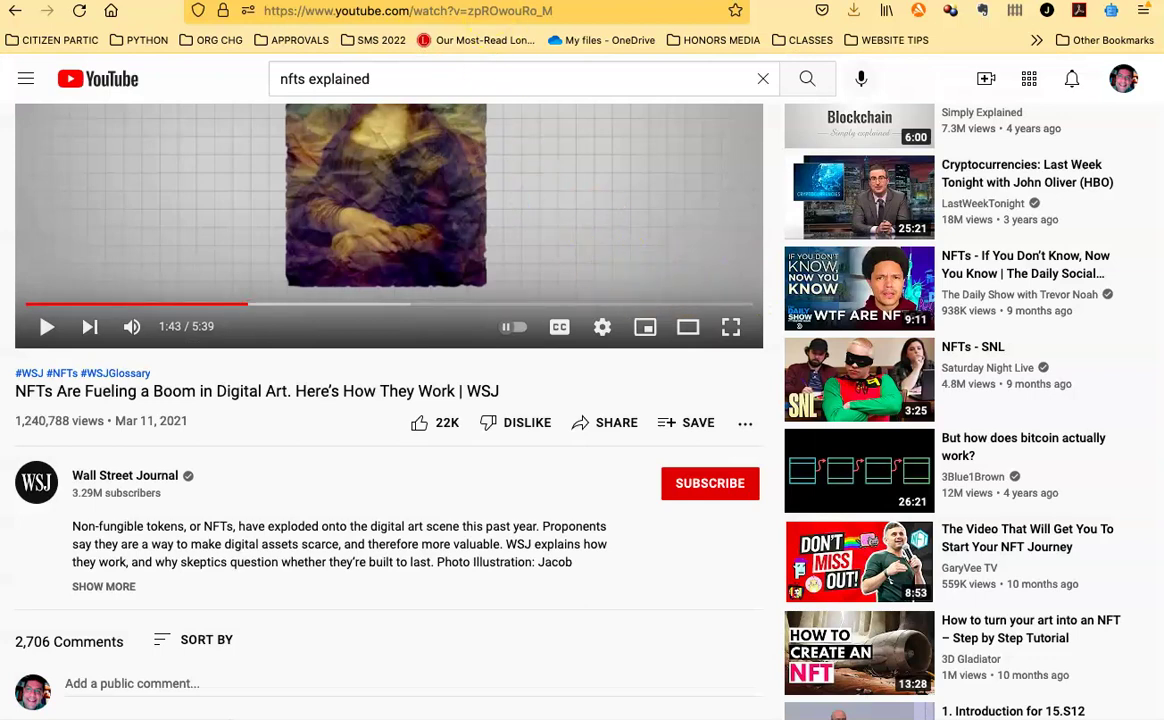
Step: Copy the link of the Merryweather Comics tweet "The Great NFT Robbery" on Twitter and embed it below the YouTube video in the Medium draft
{"action": "key", "text": "ctrl+Tab"}
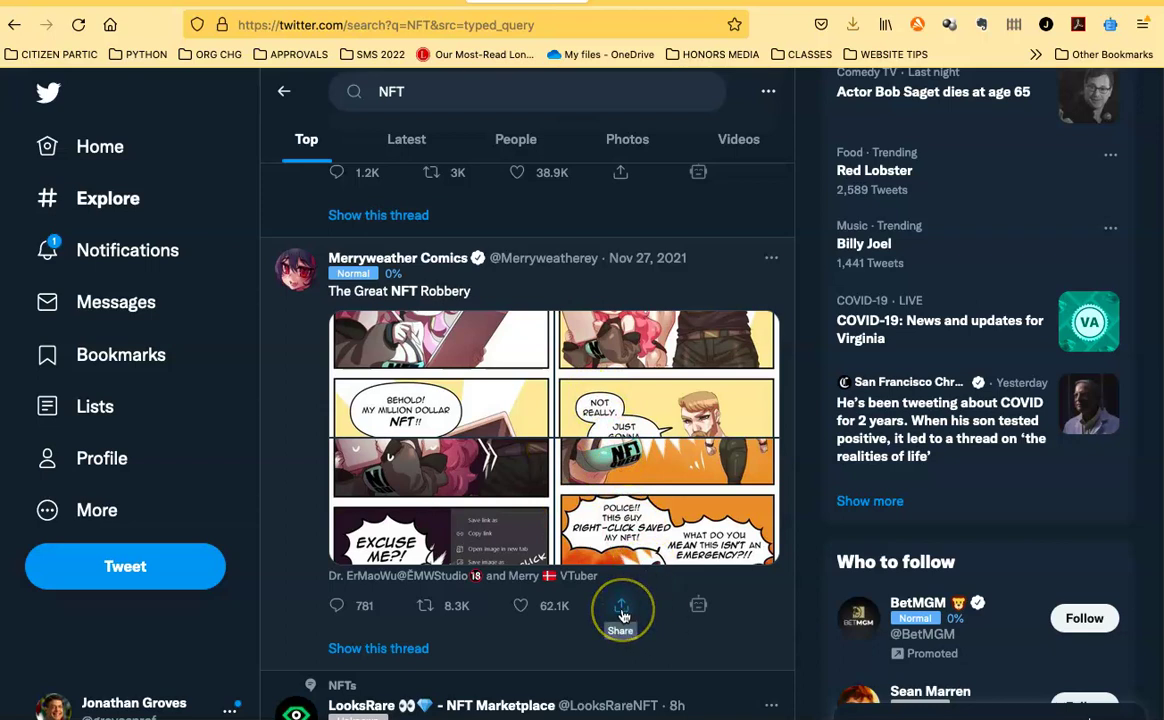
{"action": "left_click", "coordinate": [621, 607]}
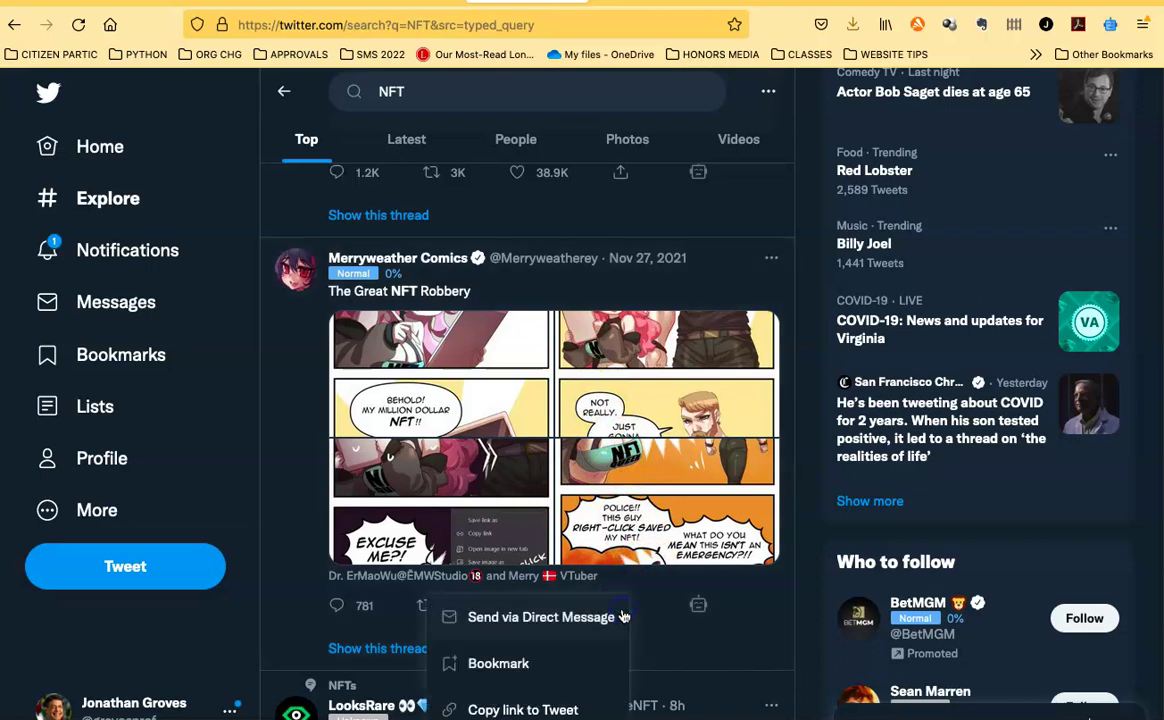
{"action": "left_click", "coordinate": [500, 703]}
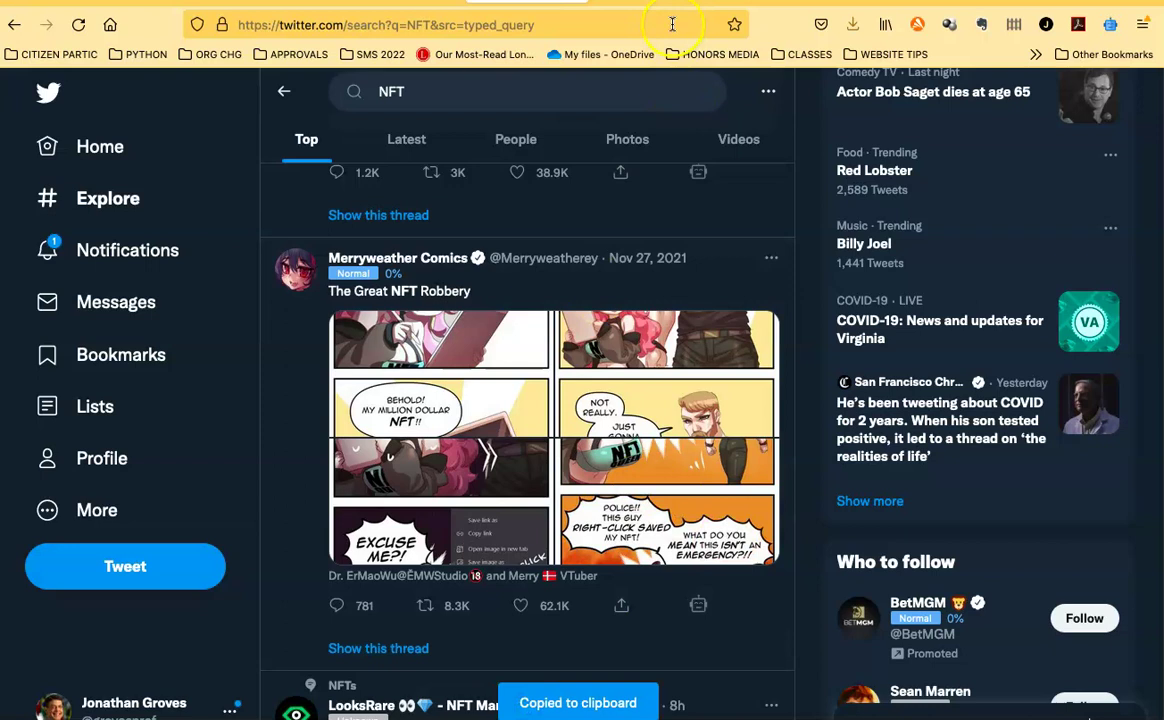
{"action": "key", "text": "ctrl+Tab"}
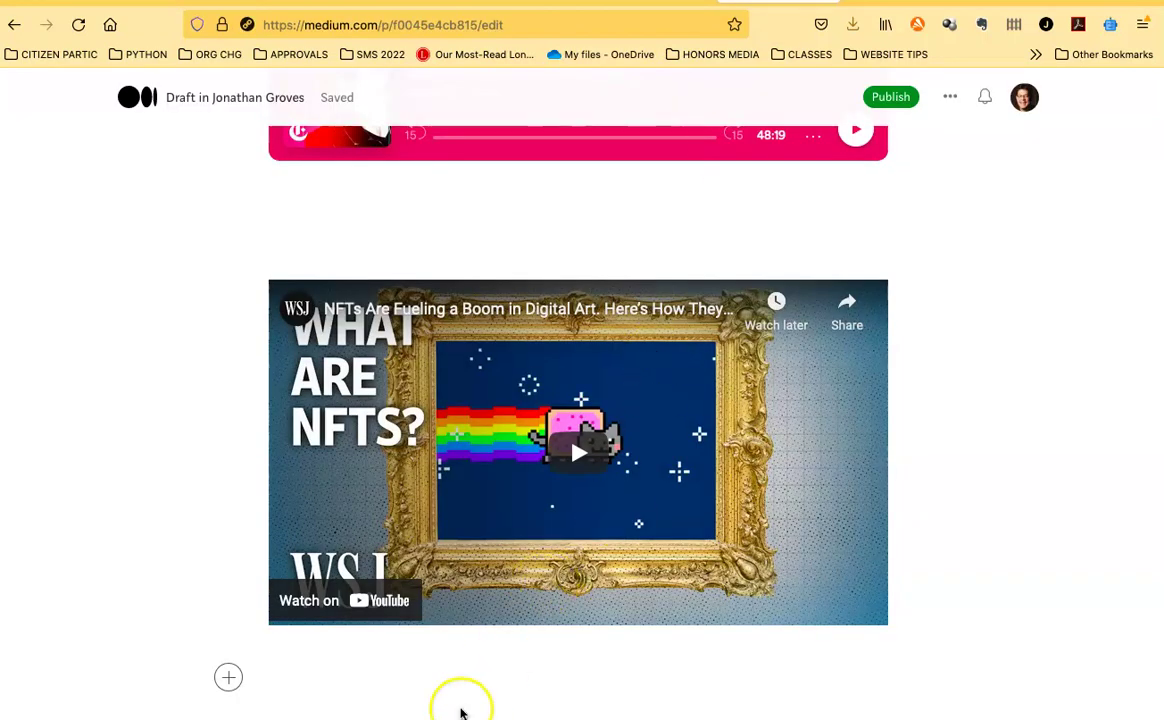
{"action": "key", "text": "ctrl+v"}
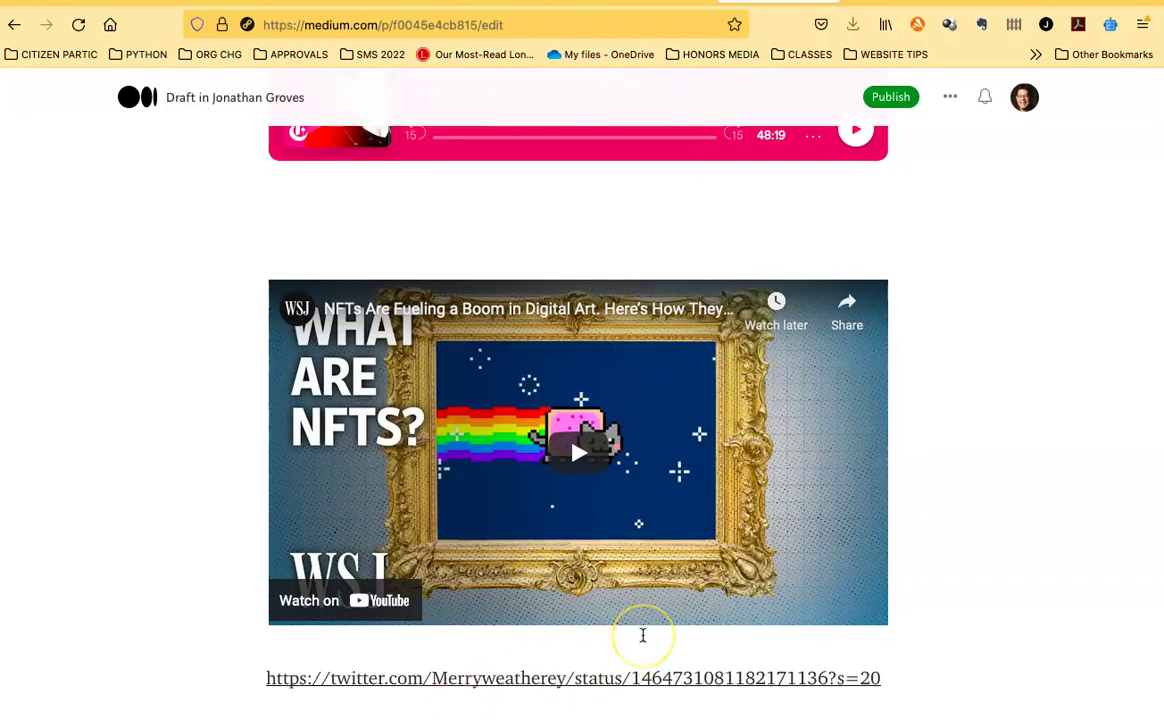
{"action": "key", "text": "Return"}
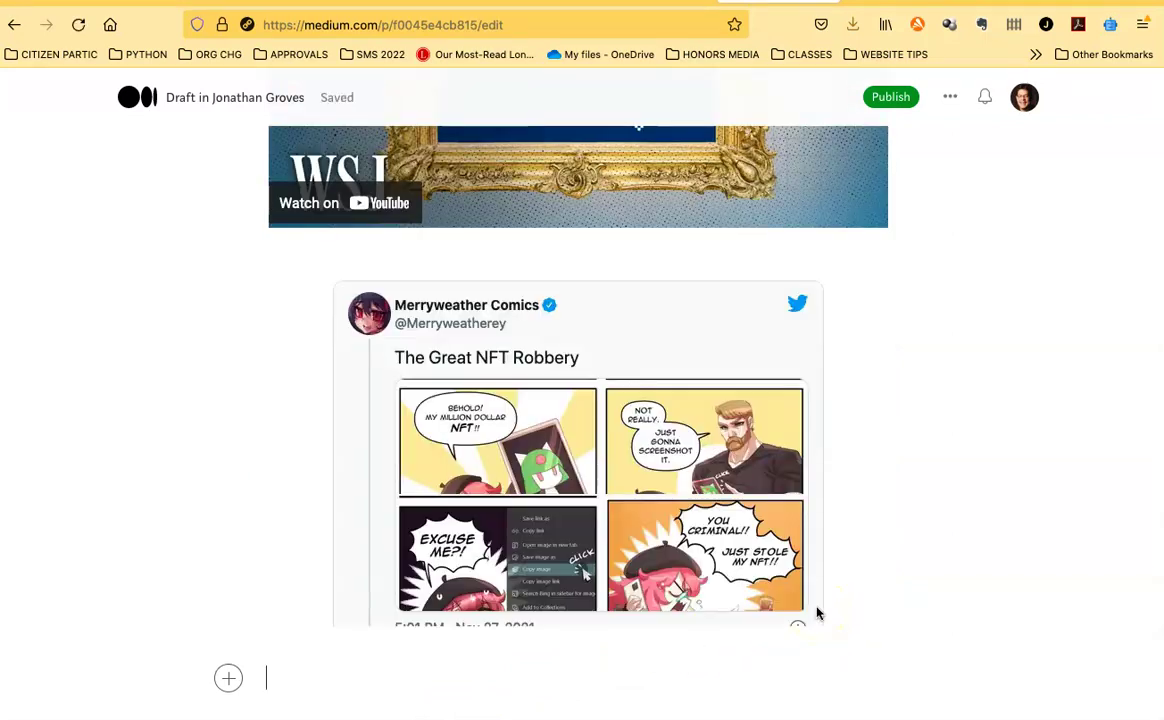
Step: Write "there should be some writing here to explain the value of this video." between the Spotify episode and the YouTube video
{"action": "scroll", "coordinate": [817, 613], "scroll_direction": "up", "scroll_amount": 10}
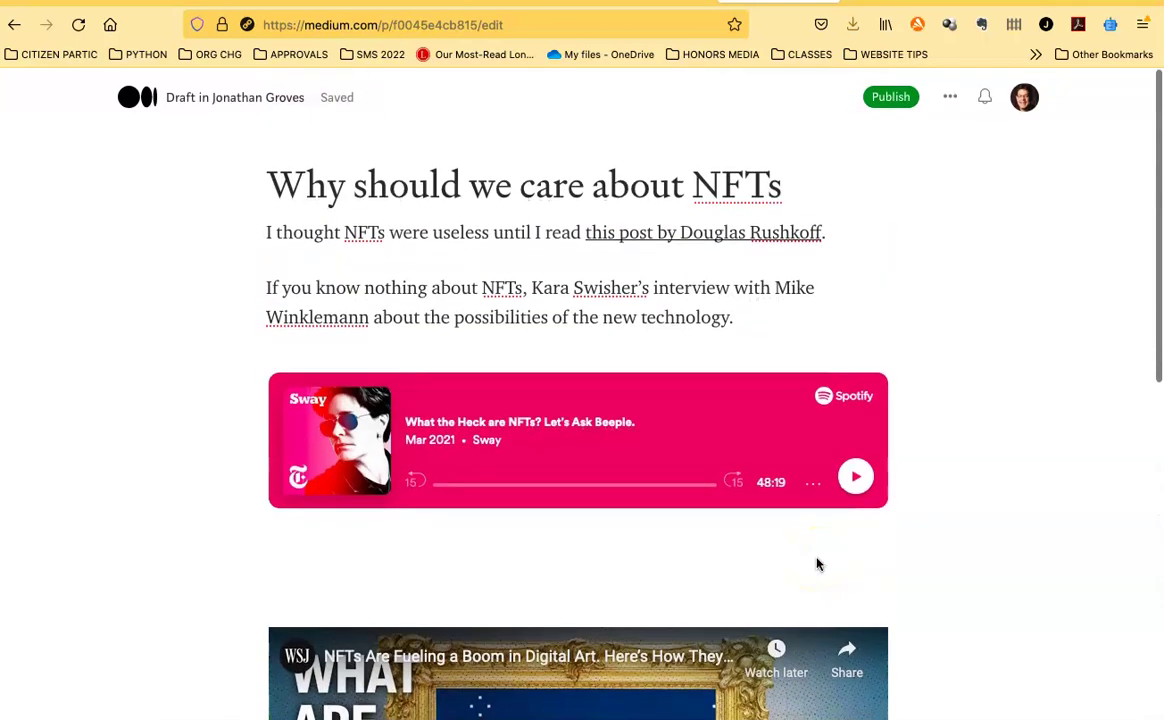
{"action": "scroll", "coordinate": [817, 564], "scroll_direction": "down", "scroll_amount": 3}
{"action": "scroll", "coordinate": [817, 564], "scroll_direction": "down", "scroll_amount": 5}
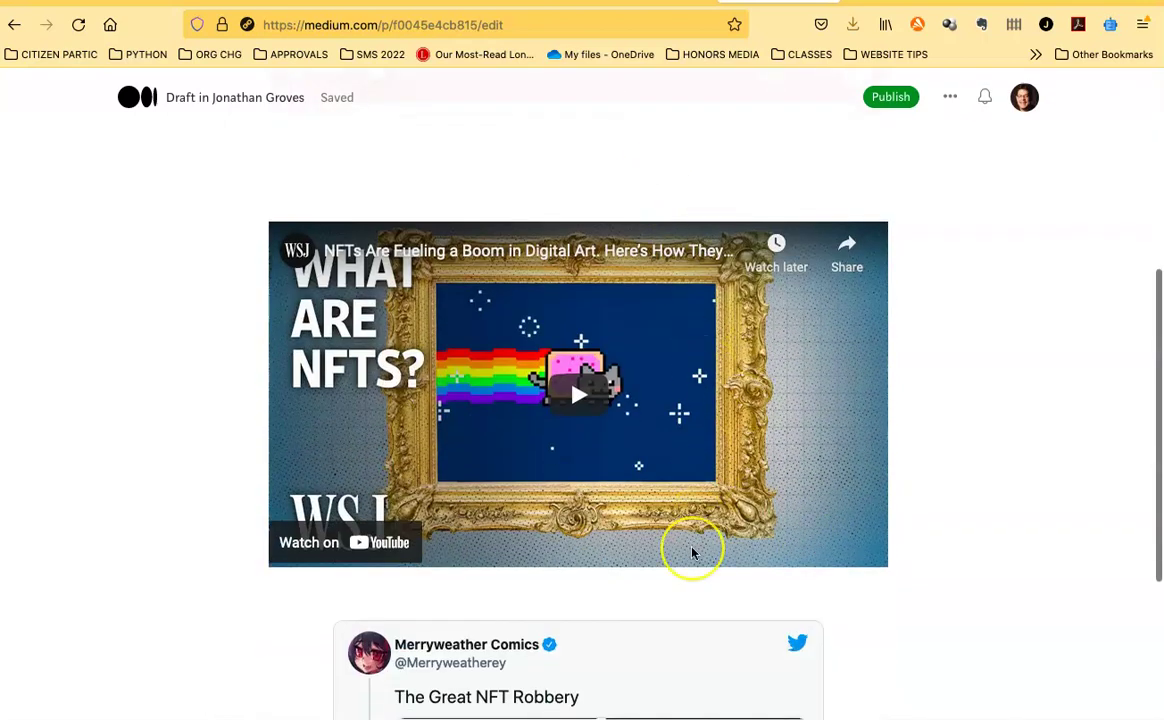
{"action": "scroll", "coordinate": [692, 553], "scroll_direction": "up", "scroll_amount": 8}
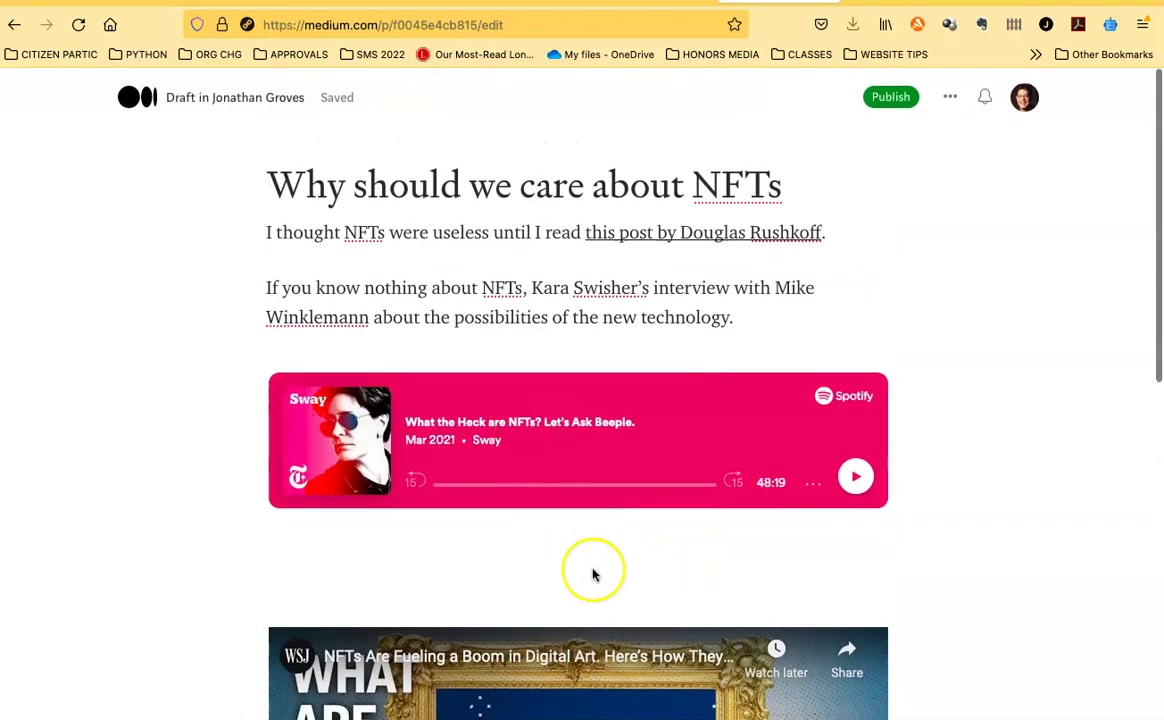
{"action": "left_click", "coordinate": [294, 568]}
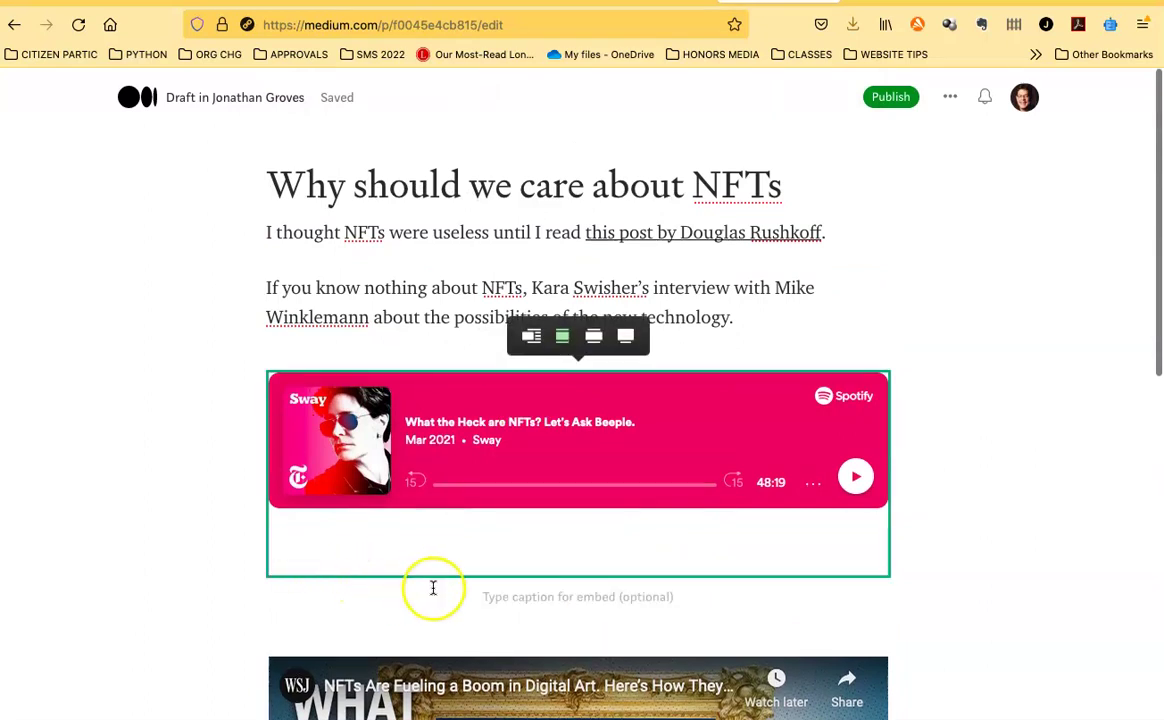
{"action": "left_click", "coordinate": [627, 600]}
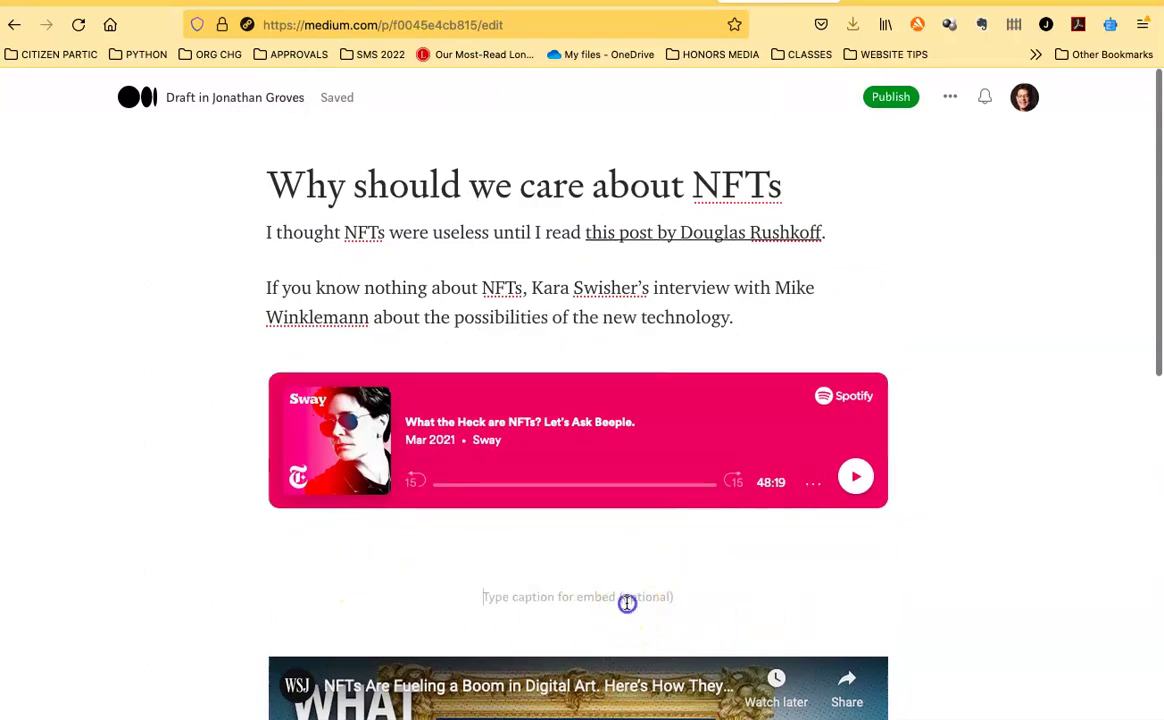
{"action": "left_click", "coordinate": [462, 626]}
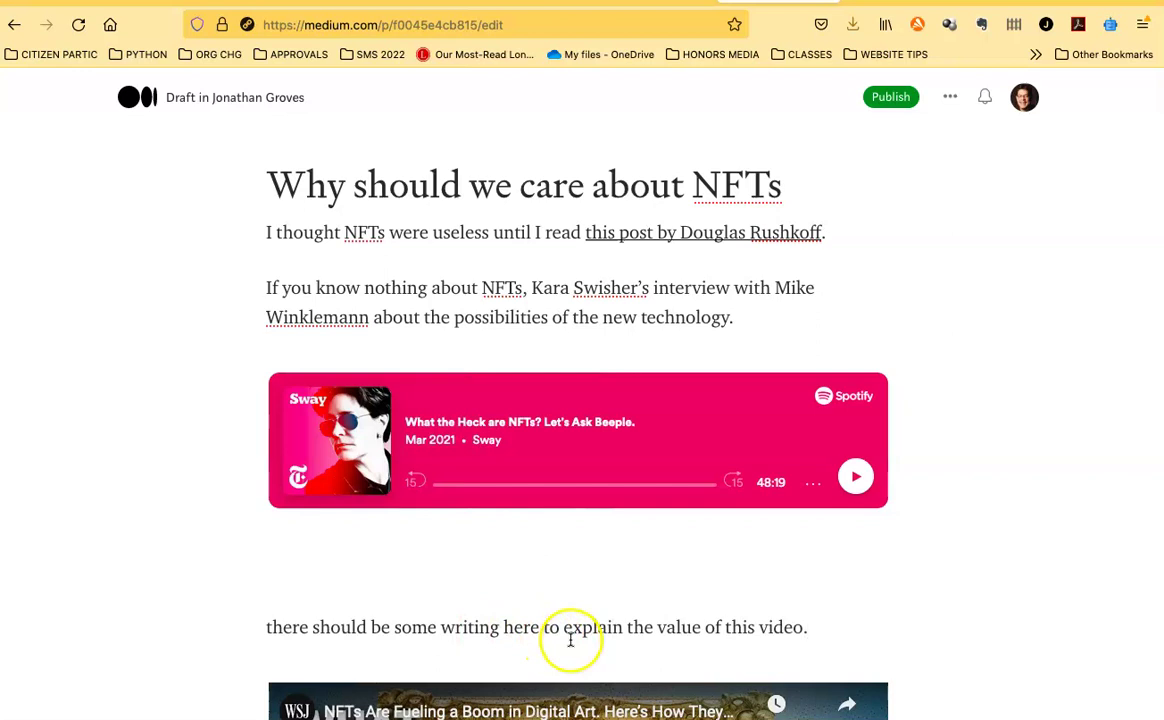
Step: Look over the embedded media in the draft and the story's additional options, such as sharing the draft link or changing tags
{"action": "scroll", "coordinate": [538, 546], "scroll_direction": "down", "scroll_amount": 5}
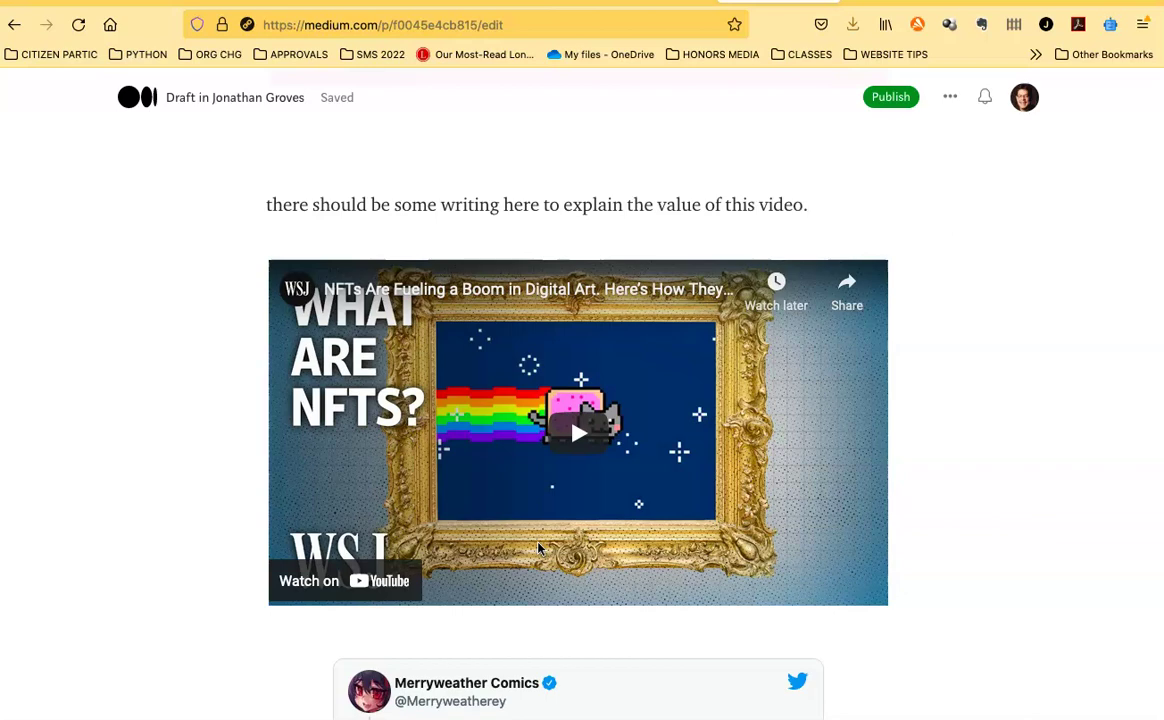
{"action": "scroll", "coordinate": [538, 548], "scroll_direction": "up", "scroll_amount": 5}
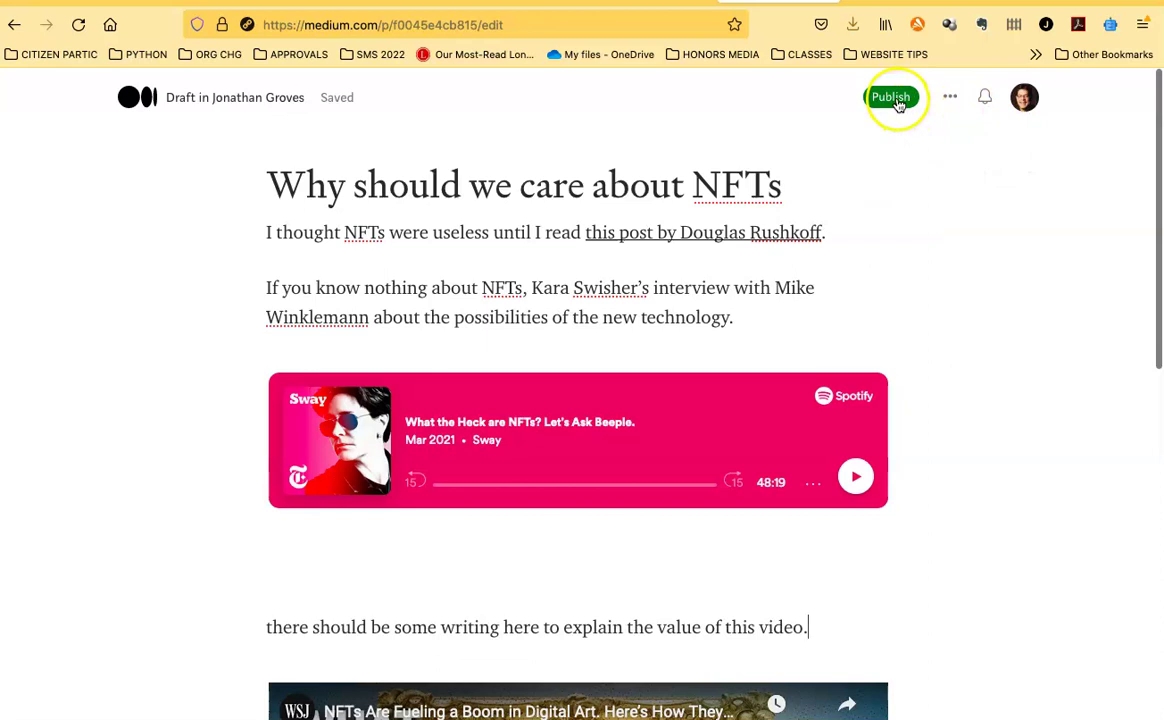
{"action": "left_click", "coordinate": [950, 100]}
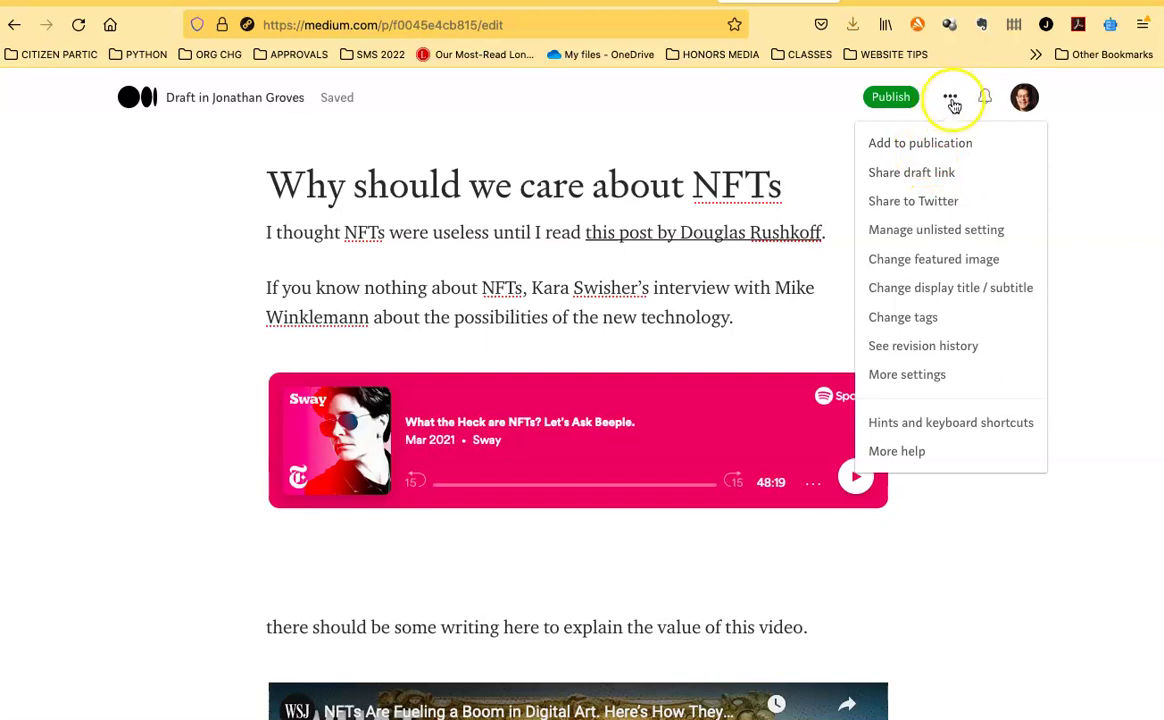
{"action": "left_click", "coordinate": [160, 240]}
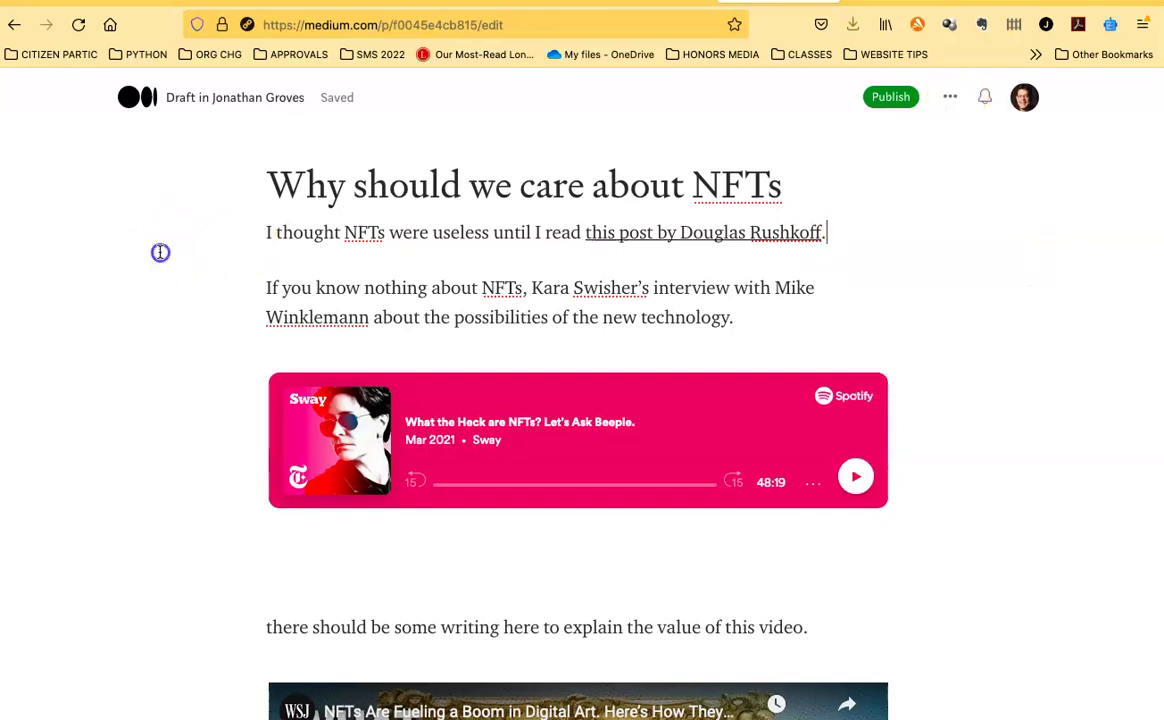